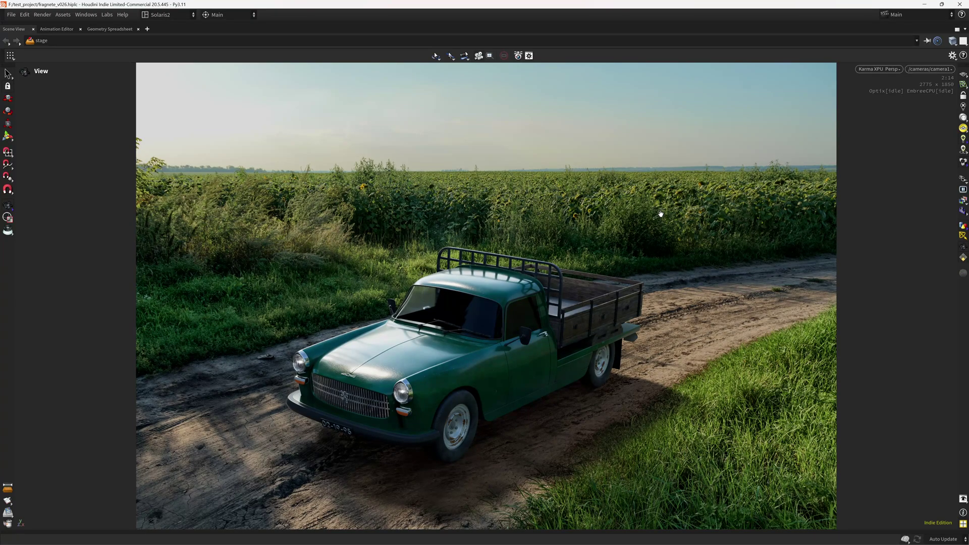
Switch the viewport renderer from Karma XPU to Houdini VK and restore the multi-pane layout
click(878, 69)
click(880, 103)
click(957, 29)
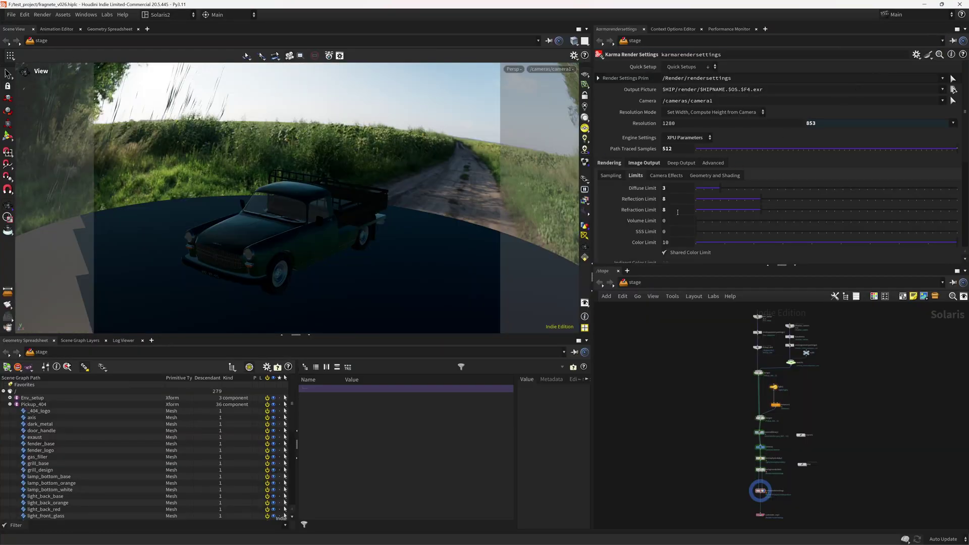
Enable Remove Backfaces in the stage viewport's display options to see inside the environment dome
middle_drag(705, 347, 661, 392)
right_drag(375, 218, 247, 275)
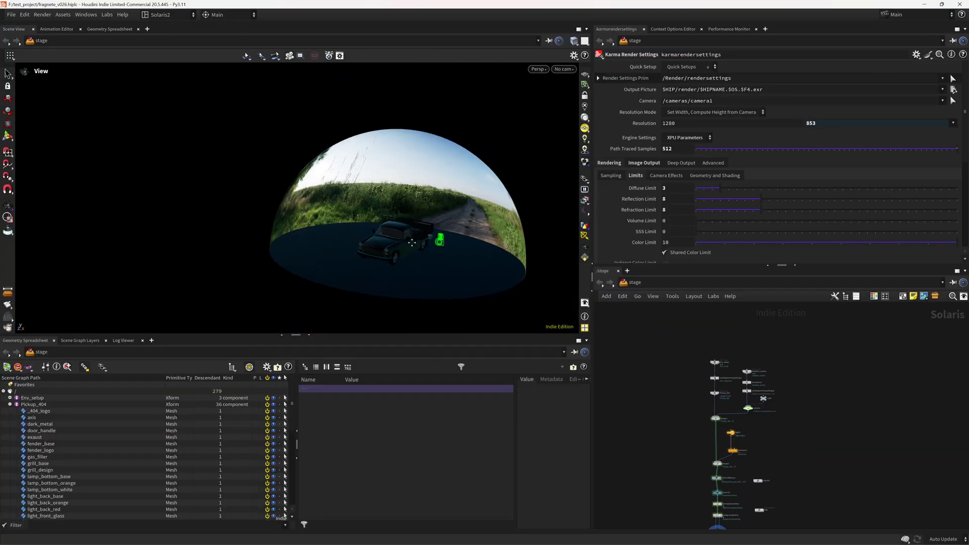
drag(262, 255, 402, 251)
key(d)
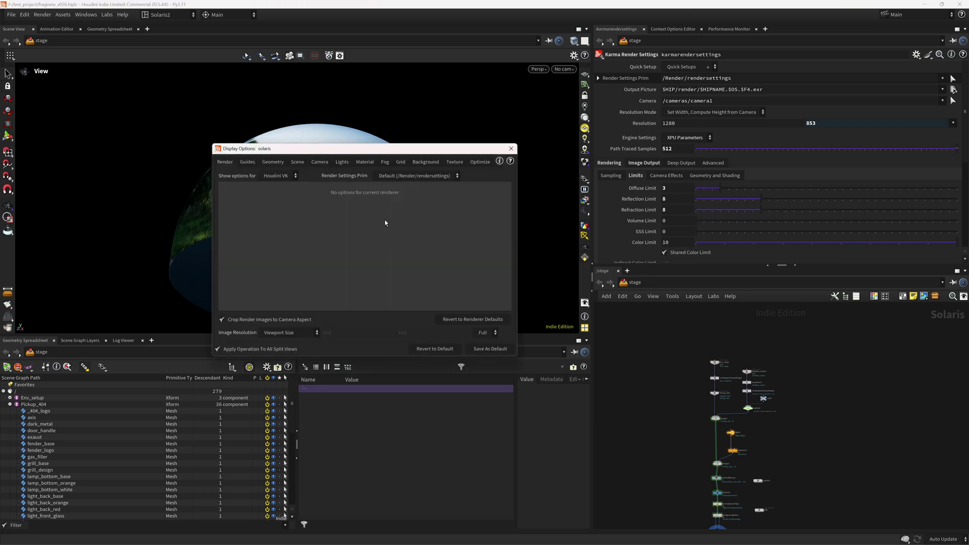
click(479, 162)
drag(263, 148, 561, 145)
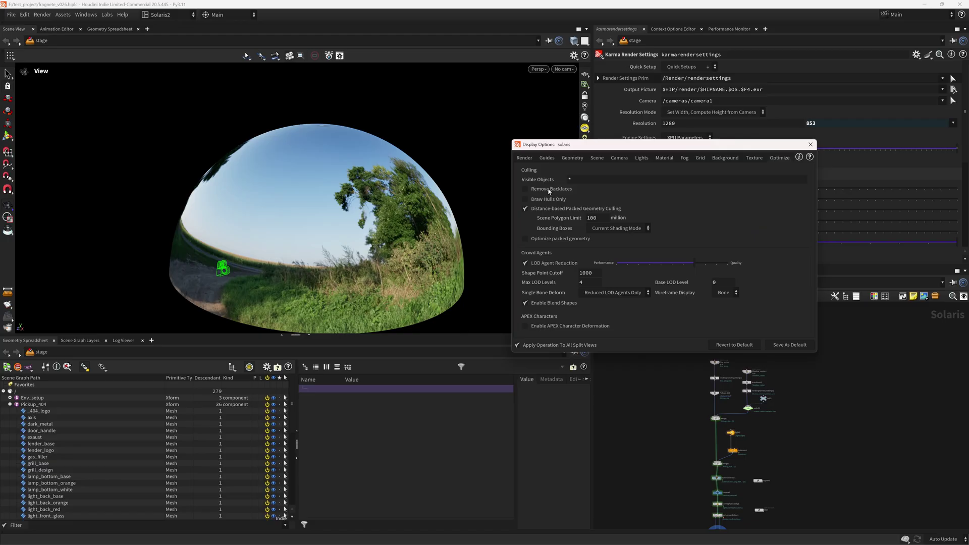
click(550, 190)
drag(356, 236, 681, 176)
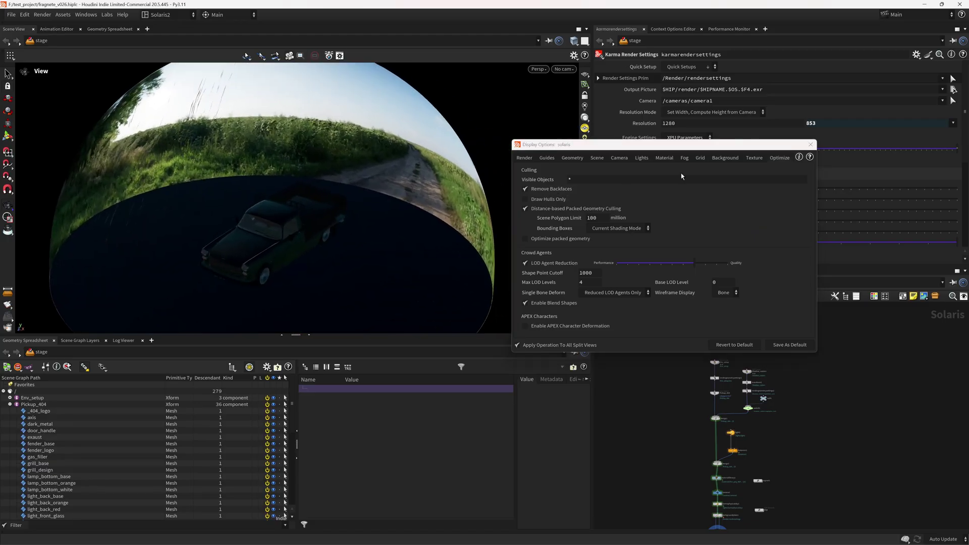
click(810, 146)
Display the backgroundplate1 node in the stage network and show its parameters
mouse_move(391, 247)
mouse_down()
mouse_move(404, 266)
mouse_move(395, 231)
mouse_move(411, 268)
mouse_move(379, 238)
mouse_up()
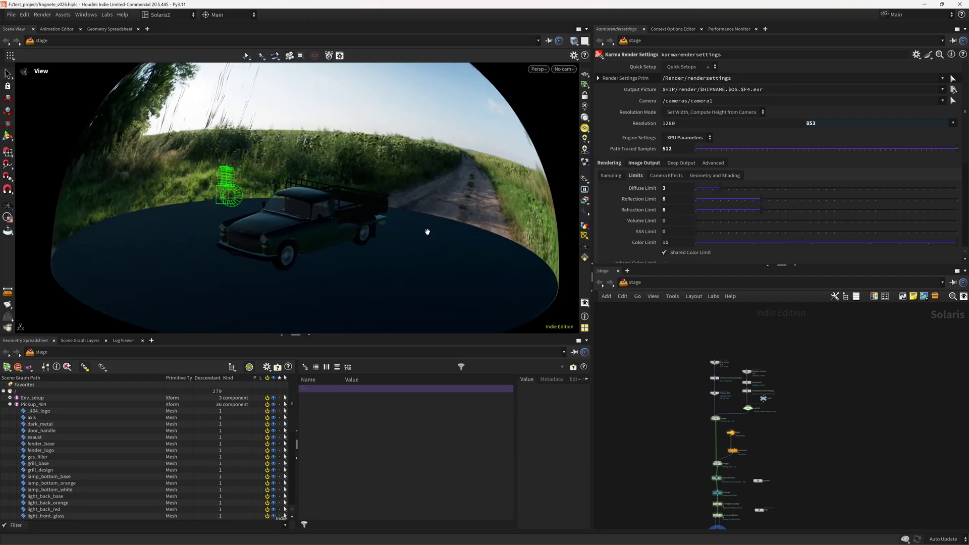
drag(428, 231, 403, 260)
scroll(361, 235, up, 1)
middle_drag(676, 374, 634, 361)
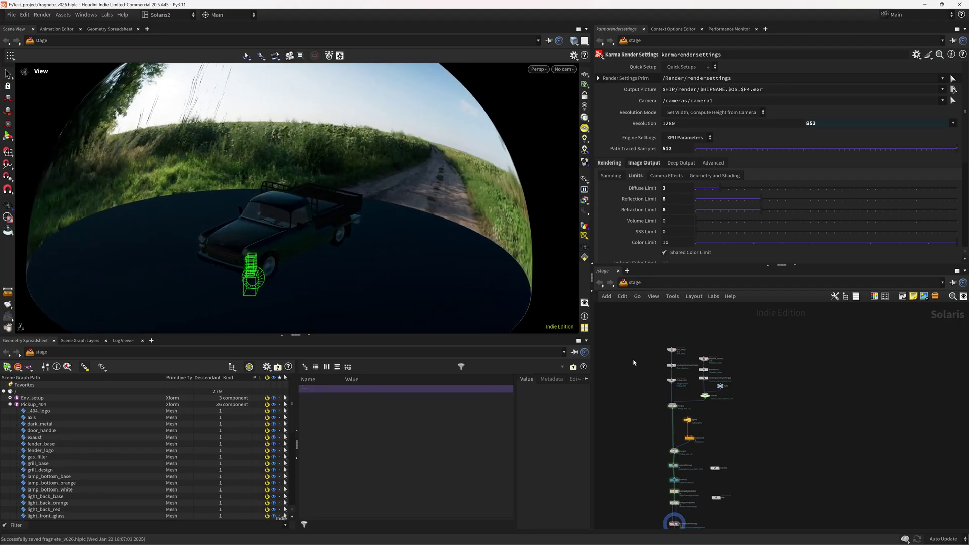
middle_drag(649, 469, 632, 382)
scroll(641, 395, up, 3)
scroll(633, 383, up, 3)
drag(637, 387, 738, 414)
middle_drag(637, 334, 648, 459)
scroll(653, 372, down, 4)
middle_drag(652, 356, 642, 507)
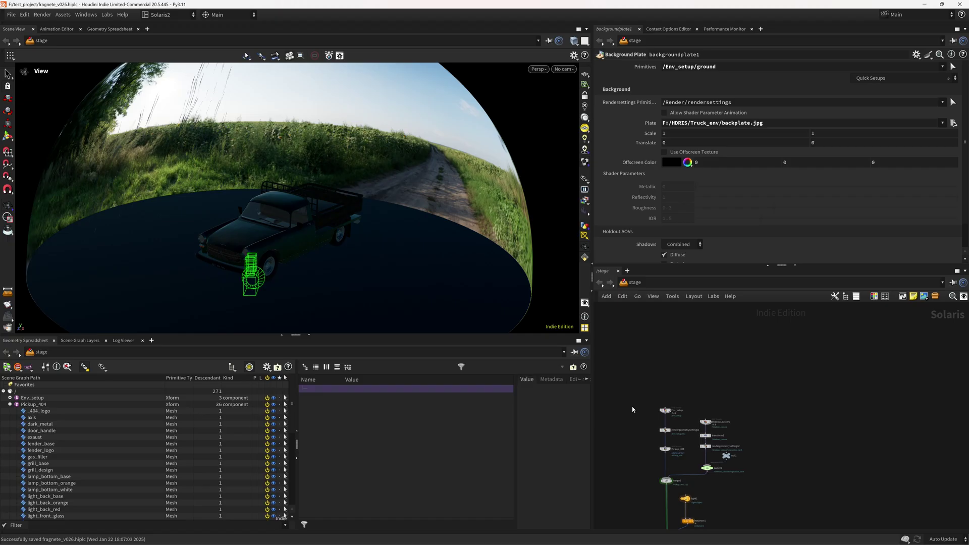
Open the Env_setup node's internal geometry network
scroll(632, 406, up, 2)
middle_drag(660, 421, 641, 407)
scroll(640, 405, up, 2)
mouse_move(682, 399)
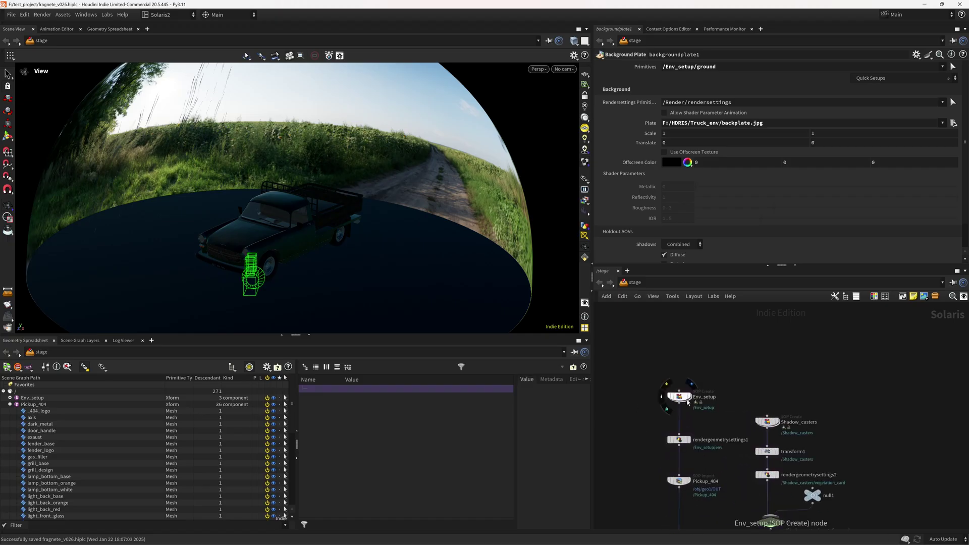
double_click(681, 397)
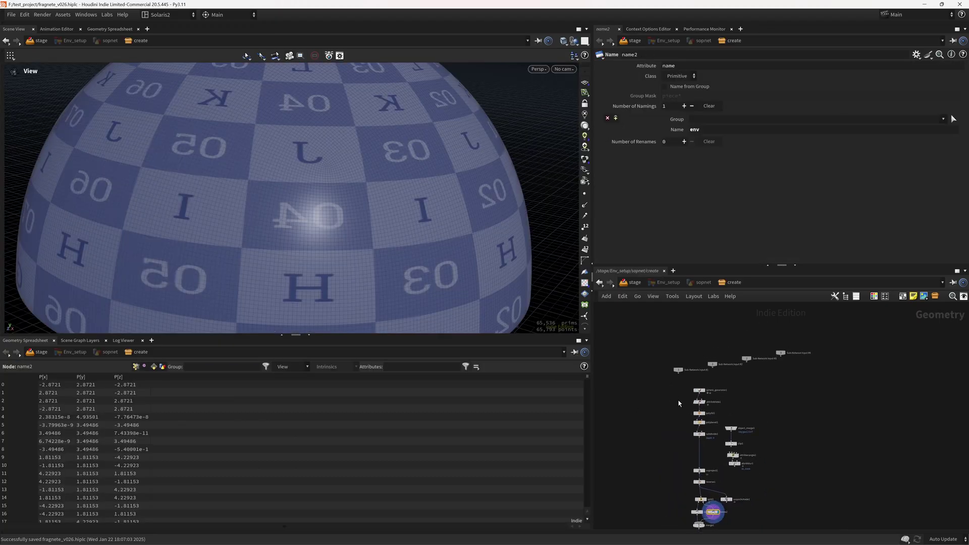
scroll(688, 421, up, 5)
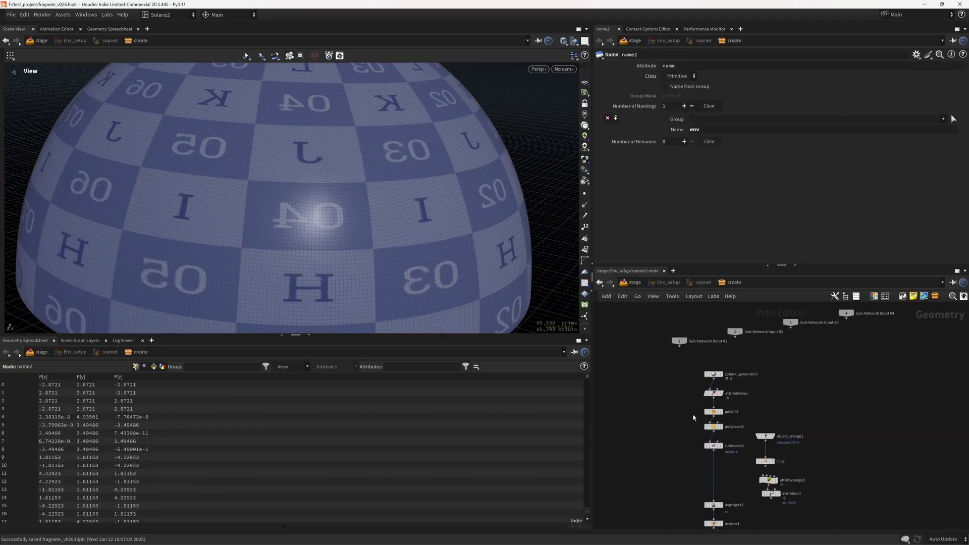
Display the attribdelete1 result and show the parameters of sphere_generator1
click(722, 399)
scroll(461, 240, down, 3)
mouse_move(461, 240)
mouse_down()
mouse_move(433, 207)
mouse_move(452, 239)
mouse_move(444, 205)
mouse_move(449, 229)
mouse_up()
click(711, 374)
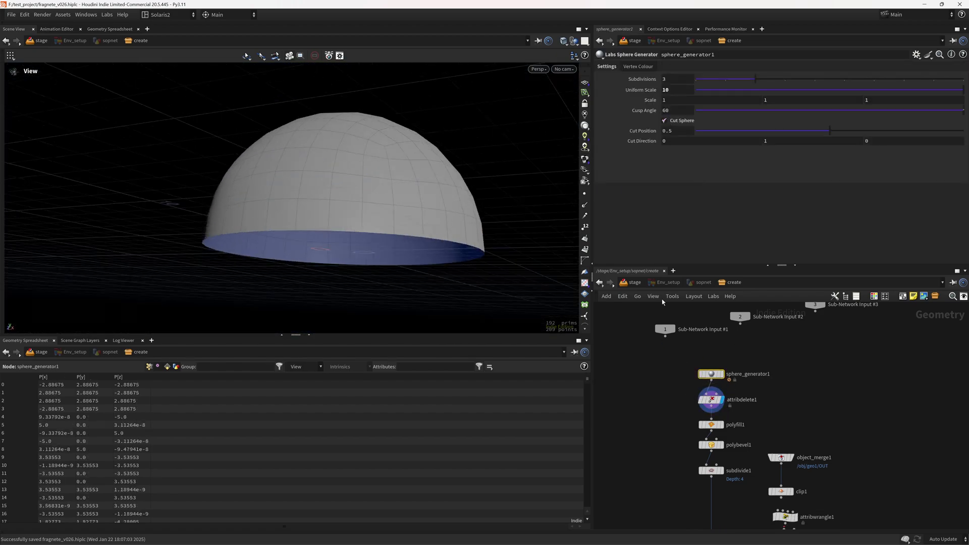
Display the polyfill1 result and the subdivide1 result to compare the capped and smoothed dome
middle_drag(678, 436, 668, 387)
scroll(668, 387, up, 1)
click(719, 375)
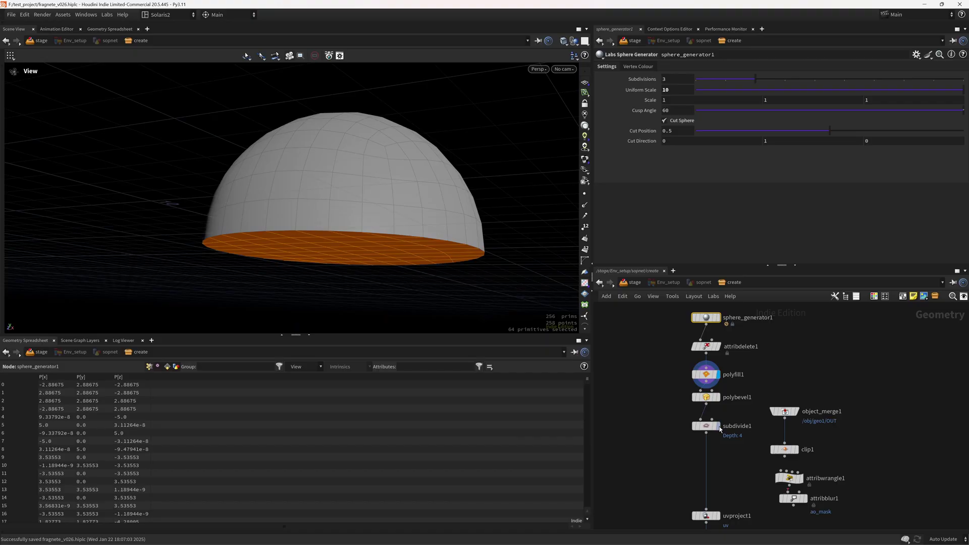
click(719, 427)
drag(454, 245, 443, 232)
Display uvproject1 and examine its polar projection settings and the UV grid on the dome
middle_drag(749, 482, 727, 365)
click(685, 400)
click(692, 400)
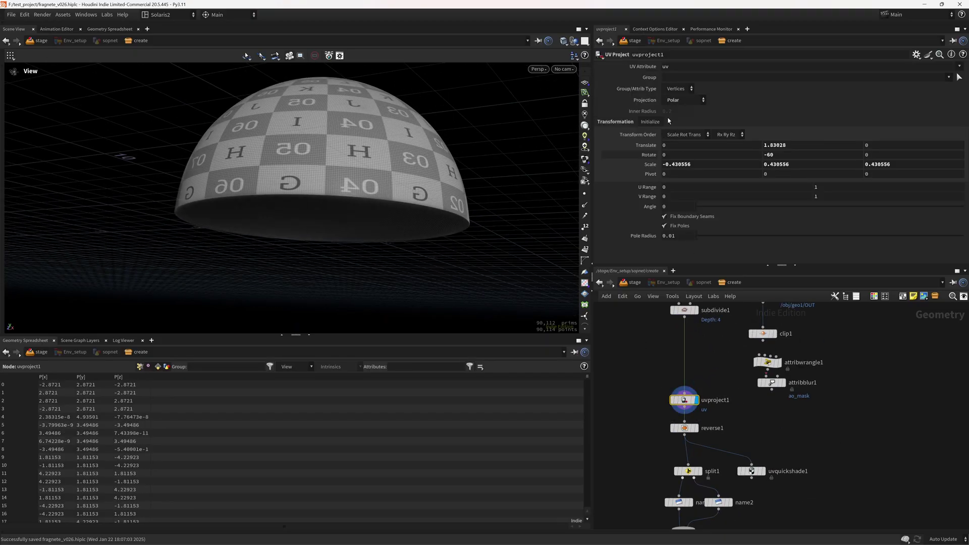
drag(467, 215, 406, 228)
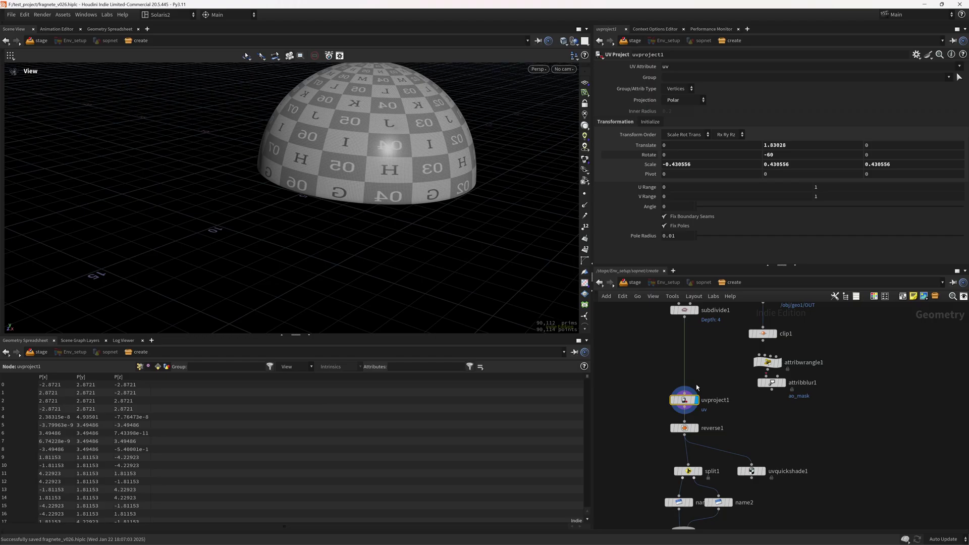
Display uvquickshade1 and enable Remove Backfaces in the geometry viewport's display options
click(761, 470)
drag(432, 199, 402, 230)
key(d)
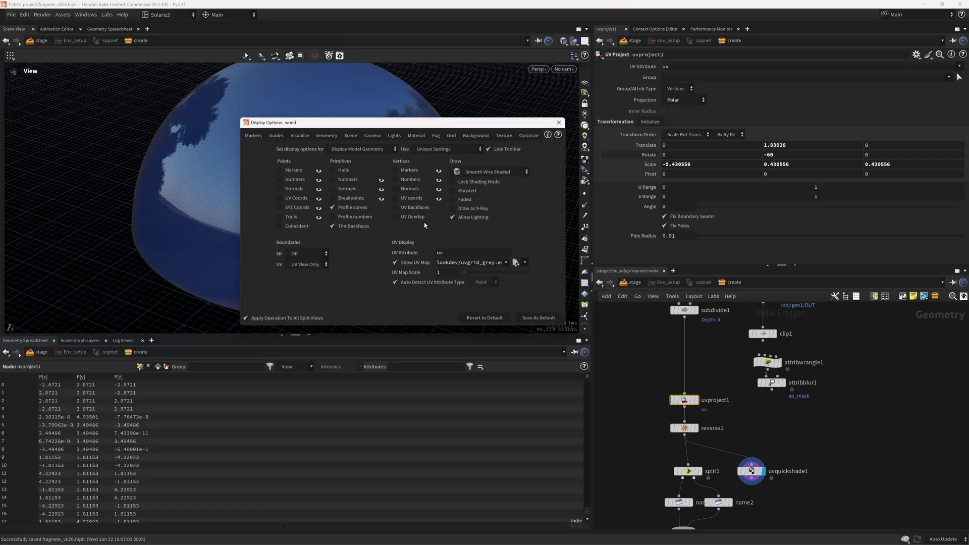
click(276, 165)
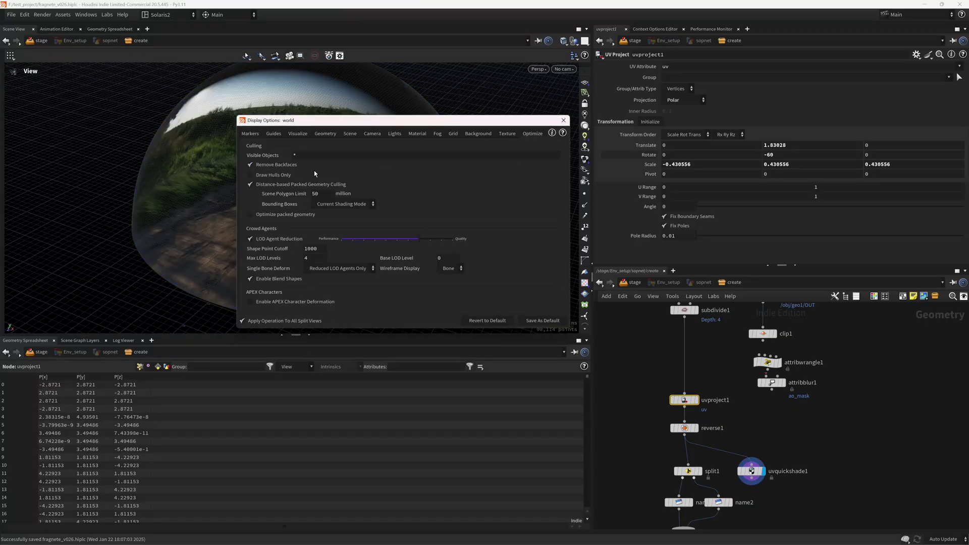
click(564, 120)
drag(369, 207, 395, 223)
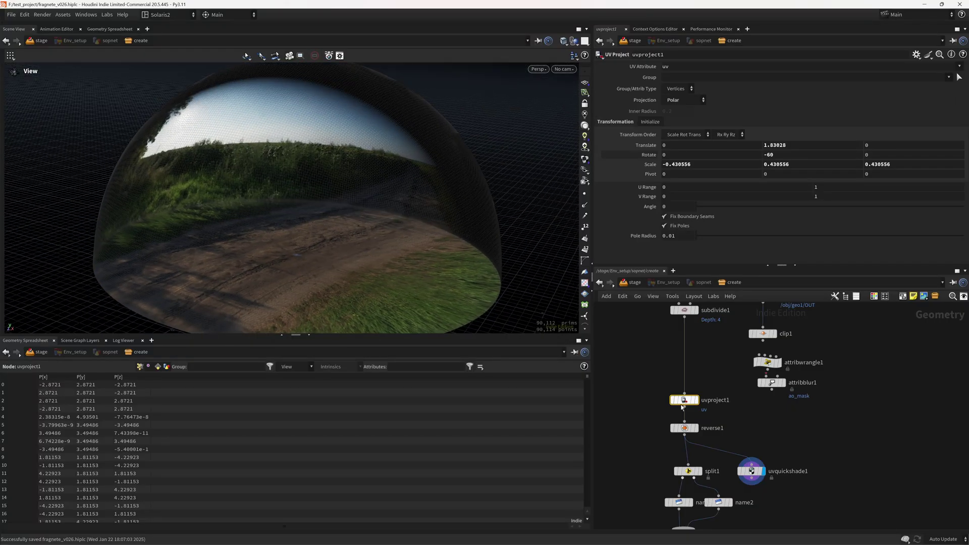
Bypass reverse1 and re-enable it to compare the dome's face orientation
click(672, 414)
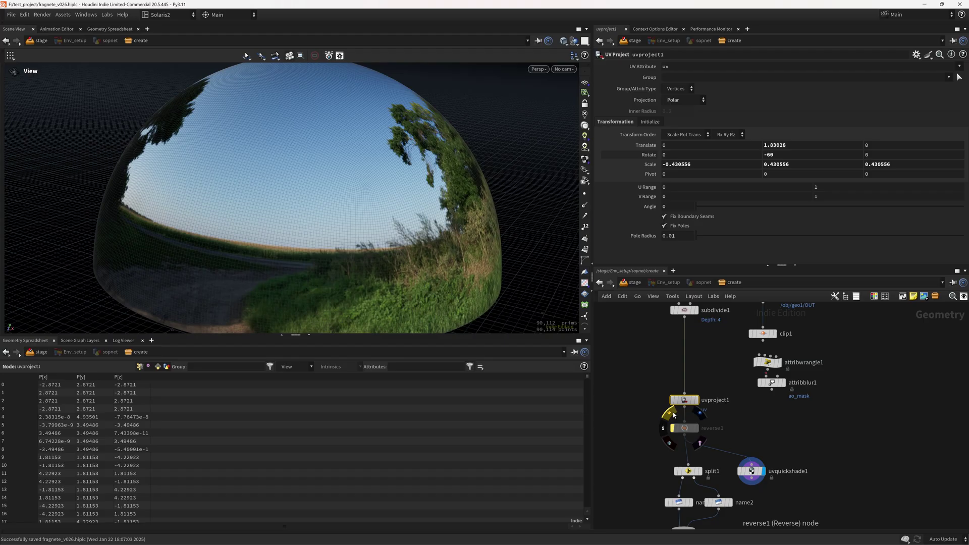
click(672, 415)
mouse_move(375, 217)
mouse_down()
mouse_move(335, 261)
mouse_move(372, 251)
mouse_move(393, 189)
mouse_move(353, 240)
mouse_move(426, 217)
mouse_move(408, 205)
mouse_move(461, 206)
mouse_move(479, 238)
mouse_move(417, 253)
mouse_up()
Turn off the wireframe overlay and show uvquickshade1's texture map settings, moving the node slightly away from split1
key(shift+w)
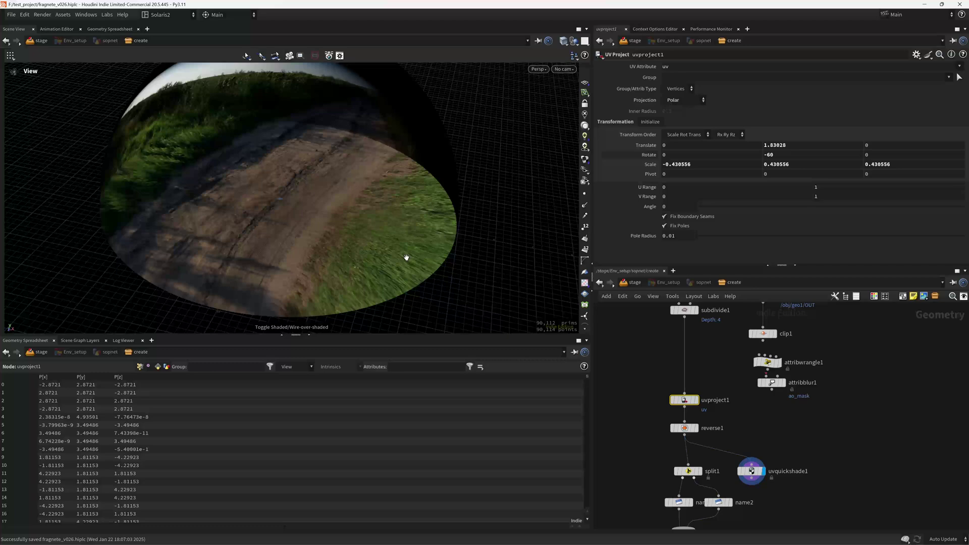
click(751, 472)
middle_drag(794, 460, 761, 426)
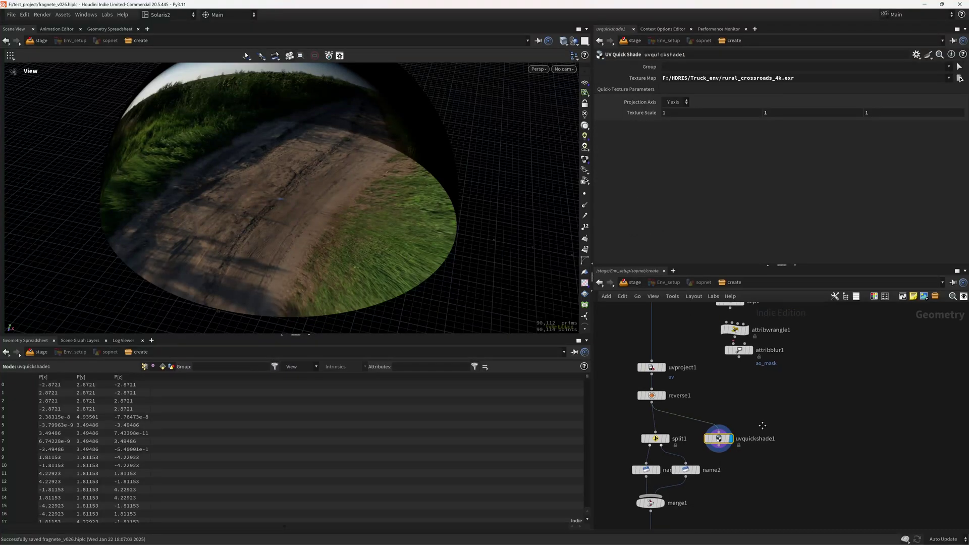
drag(719, 437, 744, 437)
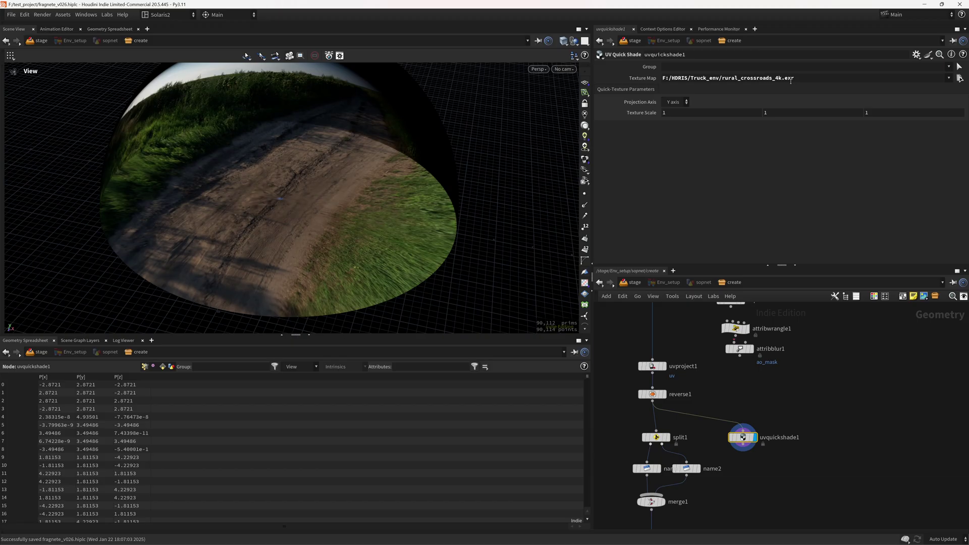
drag(377, 202, 415, 266)
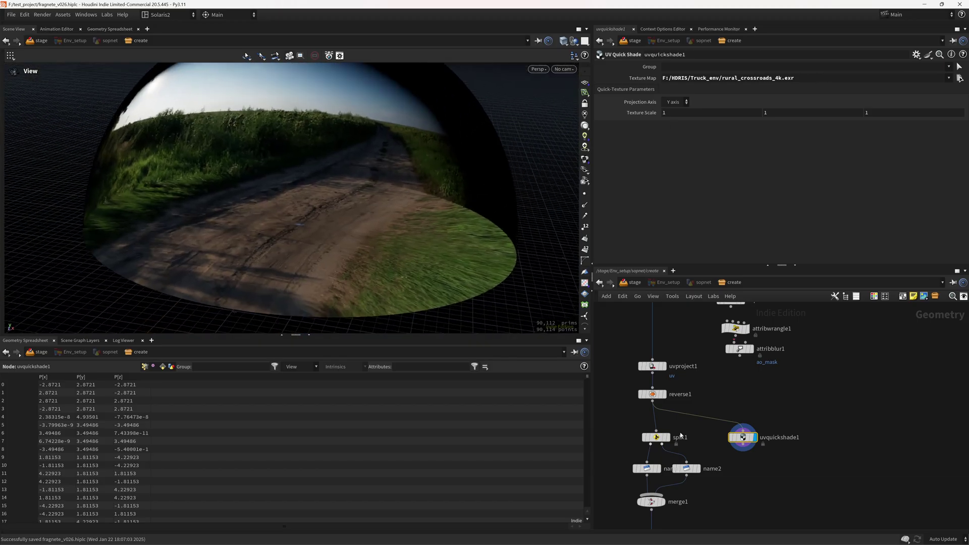
Display the ground disc output by split1 and show the name1 node's parameters
middle_drag(686, 417, 695, 350)
click(676, 368)
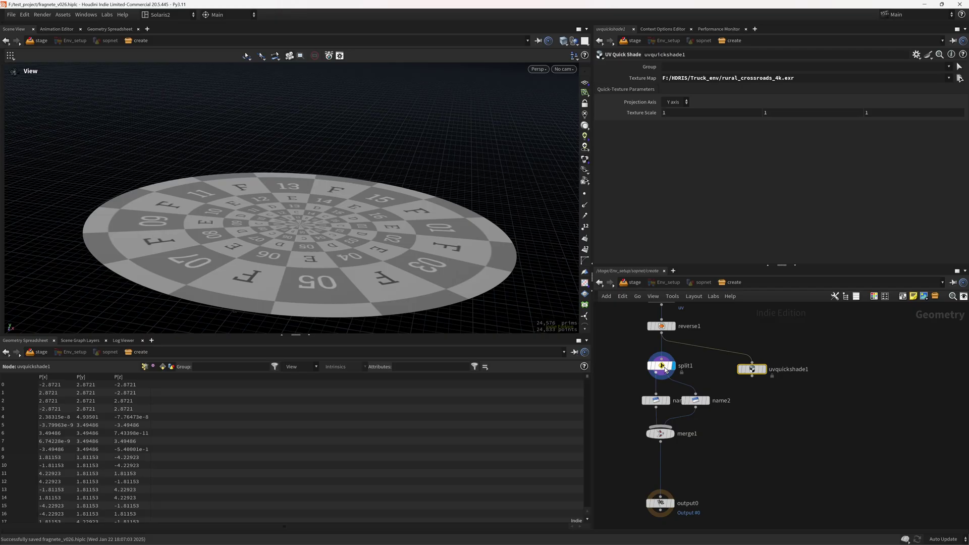
click(657, 403)
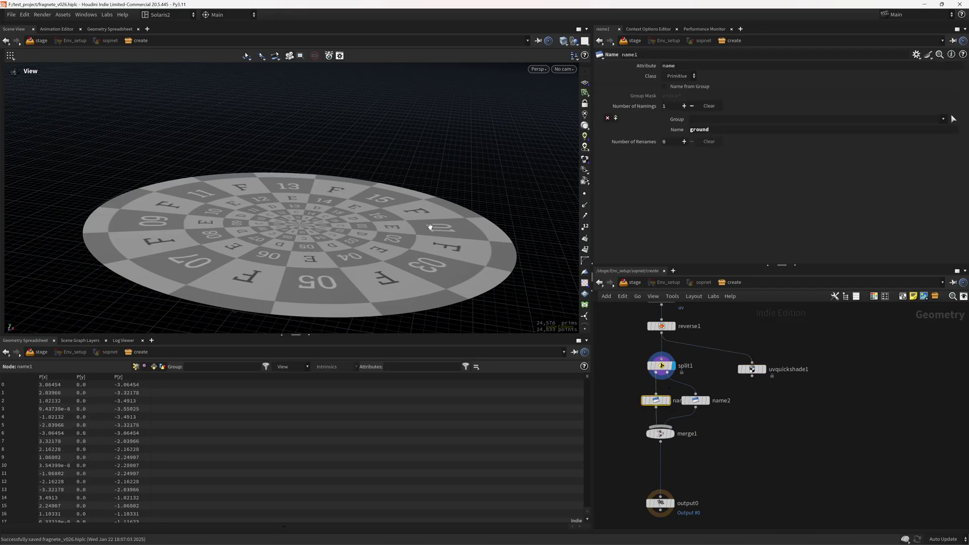
drag(430, 226, 401, 252)
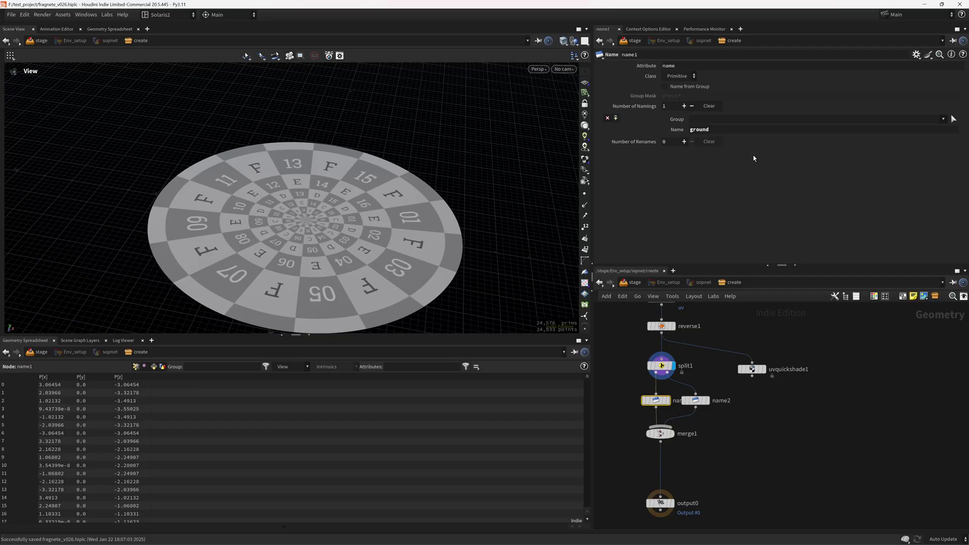
Display name2 and examine the dome piece along with its name parameters
click(707, 400)
click(695, 401)
drag(485, 225, 438, 204)
scroll(438, 204, up, 4)
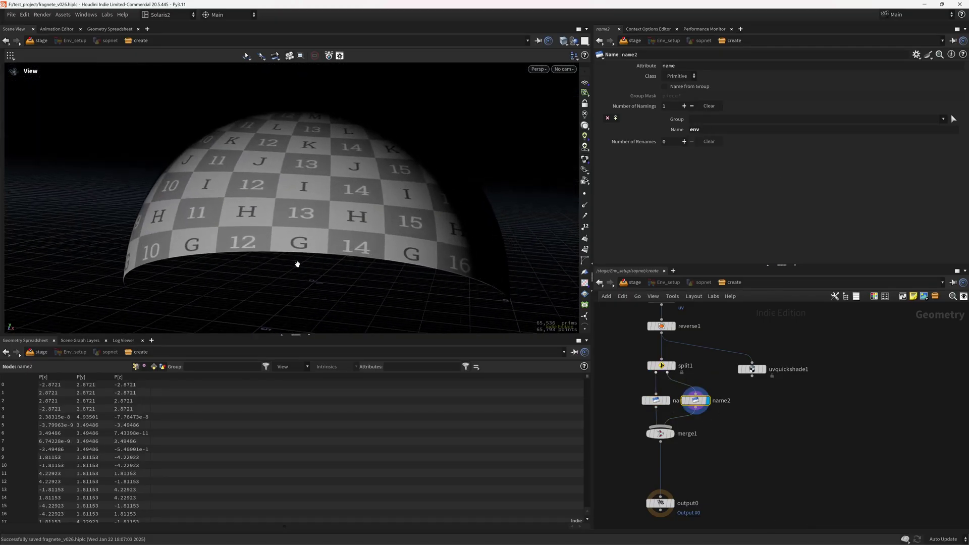
scroll(457, 228, down, 2)
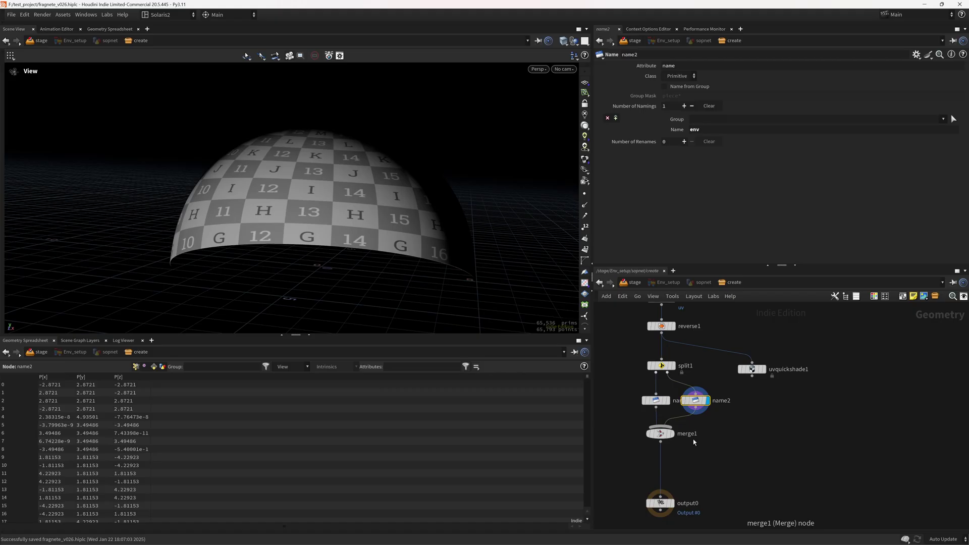
Display output0 and return to the stage network
click(672, 503)
click(634, 284)
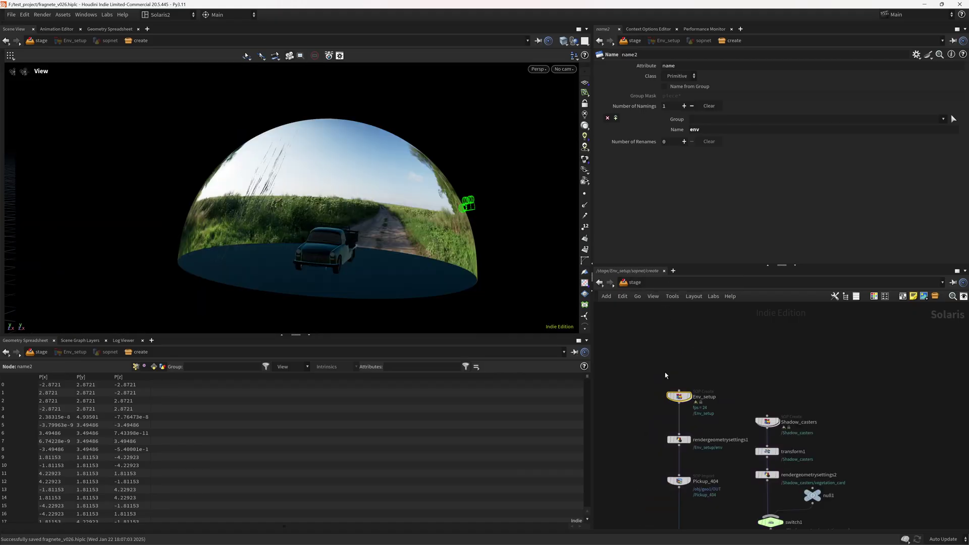
Display rendergeometrysettings1 and examine its Render Visibility setting in the Shading section
click(671, 380)
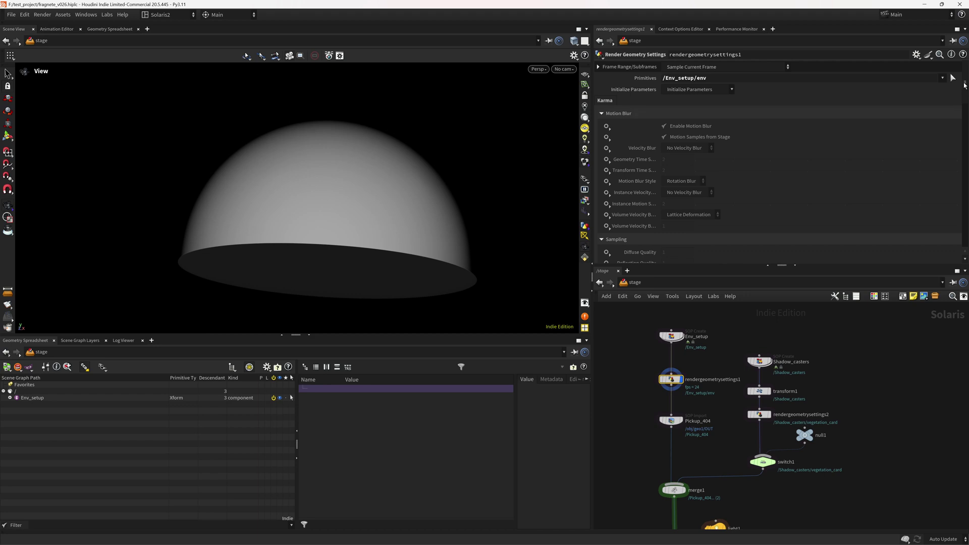
drag(964, 85, 961, 161)
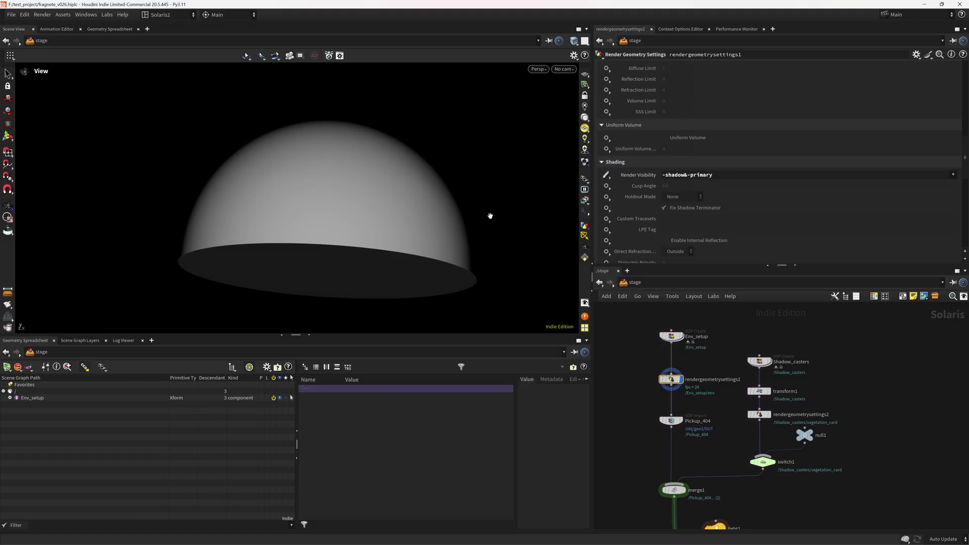
drag(490, 216, 435, 266)
Display the Pickup_404 node and view the imported truck inside the dome
middle_drag(701, 438, 666, 408)
click(666, 402)
drag(389, 216, 363, 220)
right_drag(362, 220, 394, 251)
drag(393, 250, 399, 230)
right_drag(470, 232, 444, 210)
middle_drag(443, 210, 372, 244)
right_drag(372, 244, 409, 239)
scroll(408, 239, down, 5)
scroll(384, 233, up, 3)
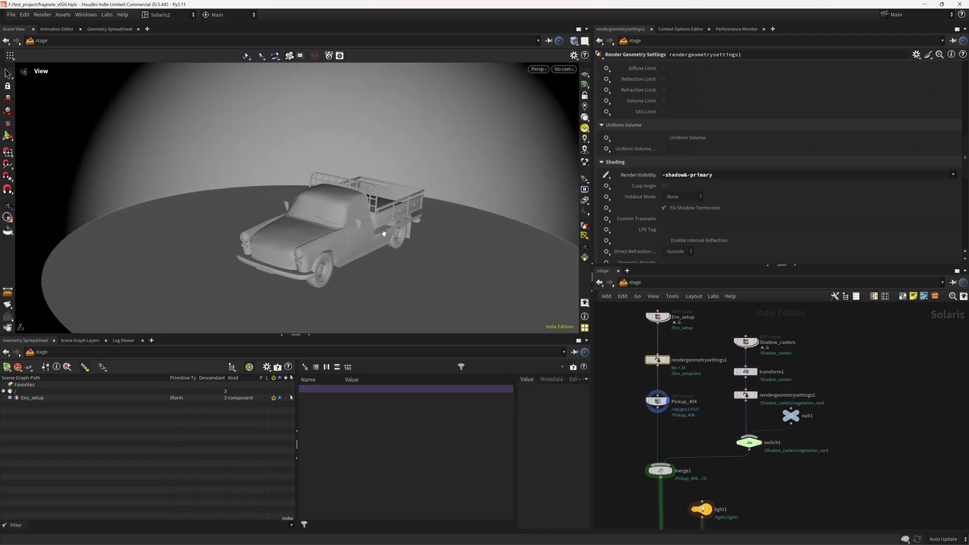
Display merge1 and examine the shadow-casting vegetation cards around the truck from several sides
middle_drag(704, 401, 672, 389)
scroll(657, 381, up, 2)
scroll(662, 400, down, 1)
middle_drag(655, 424, 708, 352)
click(646, 423)
scroll(315, 262, down, 3)
drag(316, 262, 455, 249)
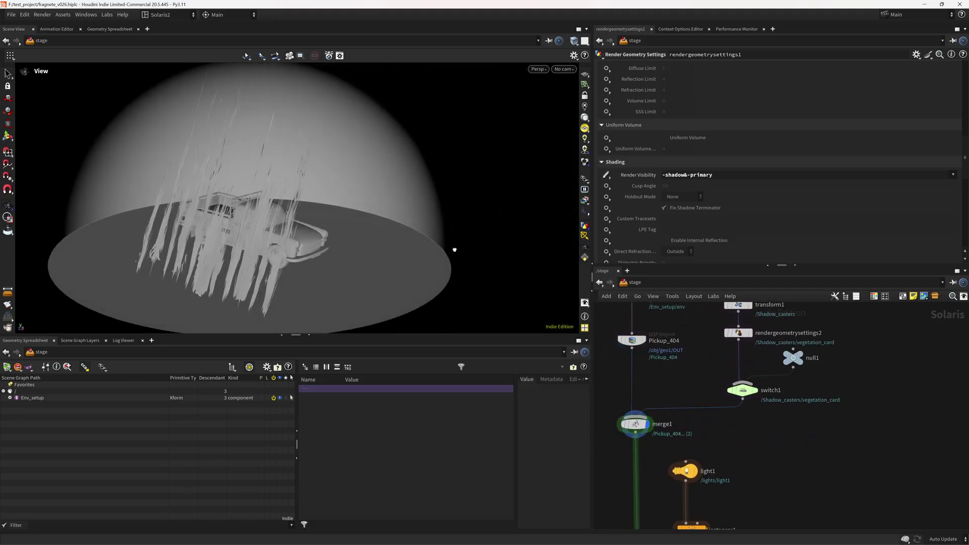
drag(257, 268, 394, 250)
right_drag(393, 250, 309, 279)
drag(310, 278, 357, 234)
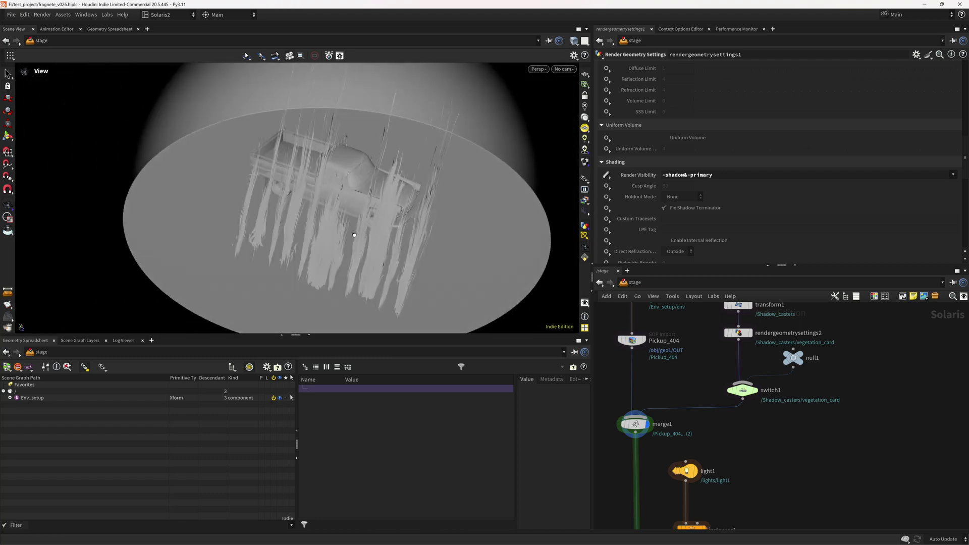
right_drag(357, 234, 400, 233)
scroll(400, 233, down, 3)
alt+drag(400, 233, 344, 164)
scroll(395, 259, down, 3)
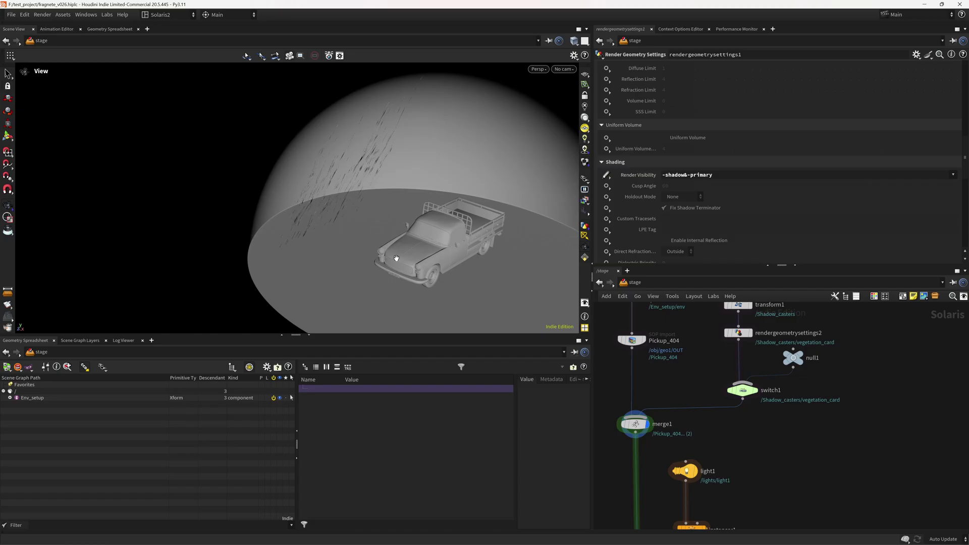
Open the Shadow_casters network, display trace1 and view the traced plant silhouettes
drag(396, 259, 524, 266)
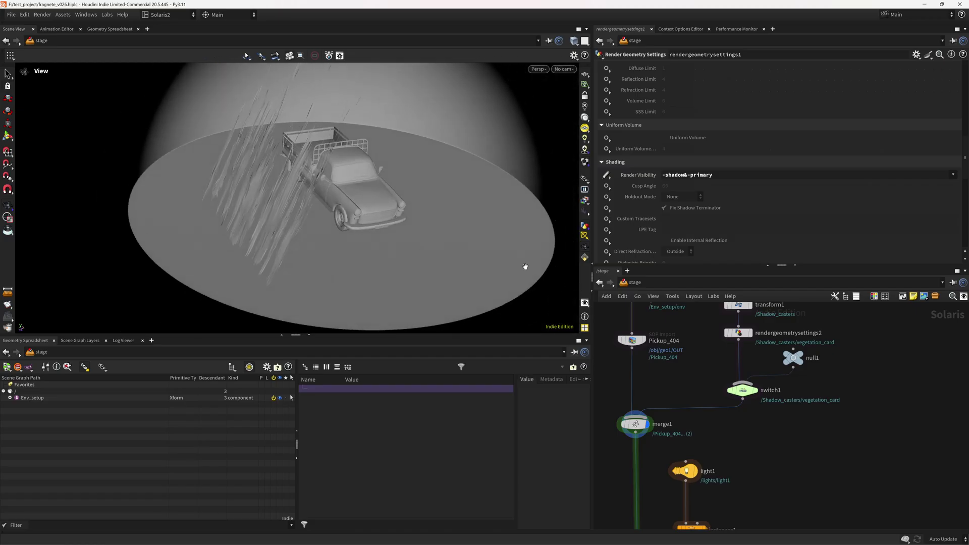
middle_drag(759, 350, 756, 420)
double_click(737, 342)
middle_drag(790, 378, 770, 389)
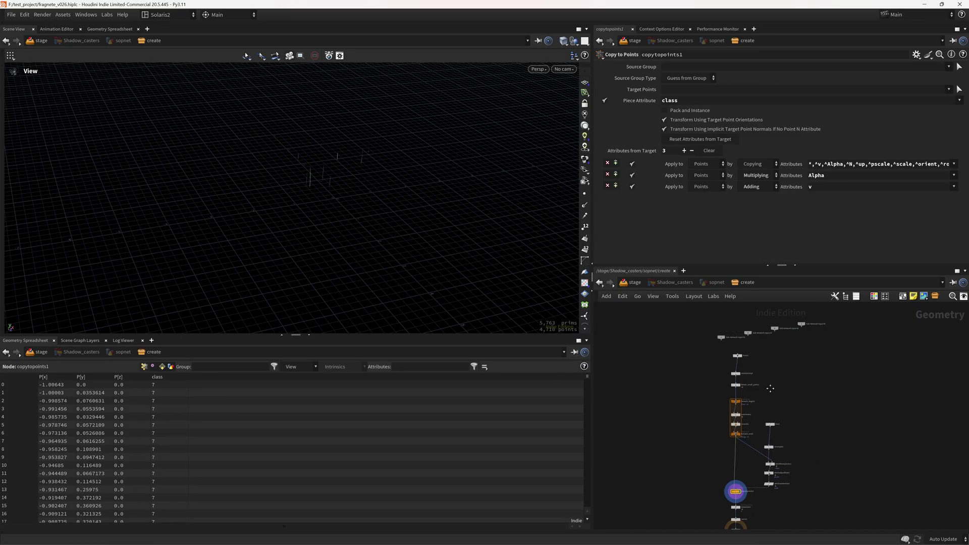
scroll(767, 368, up, 4)
click(714, 343)
key(f)
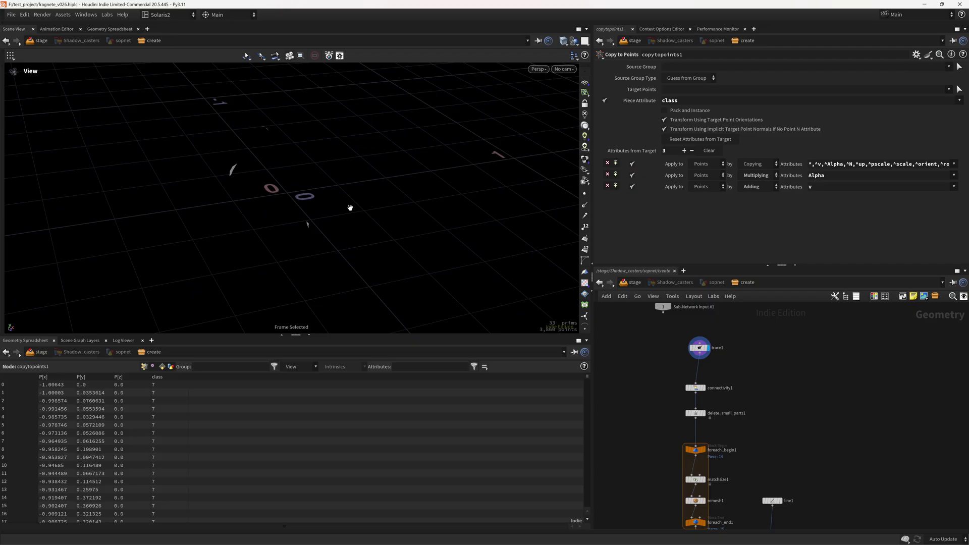
alt+drag(539, 202, 418, 224)
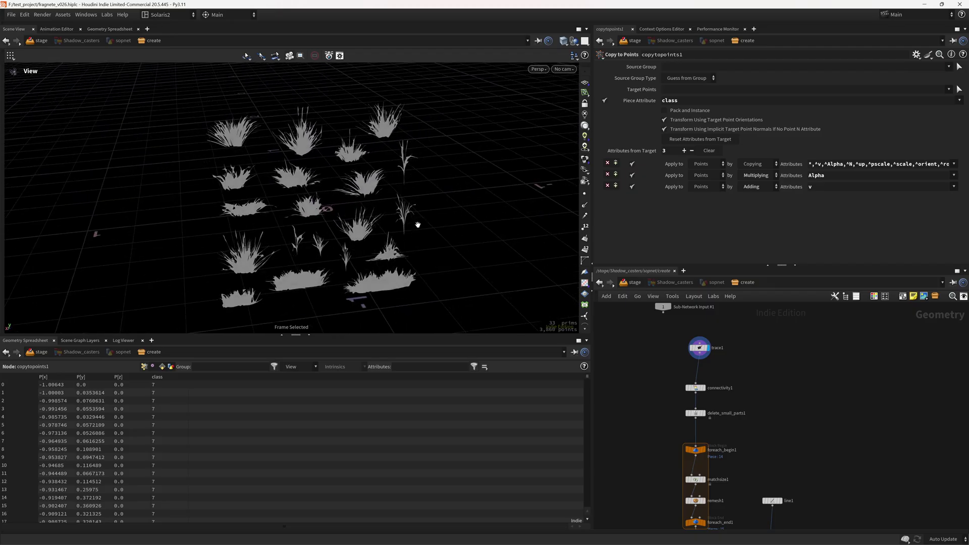
Select trace1, then display foreach_end1 and view the size-matched, remeshed plant pieces from another angle
drag(699, 348, 696, 347)
middle_drag(746, 387, 694, 262)
mouse_move(700, 381)
click(687, 378)
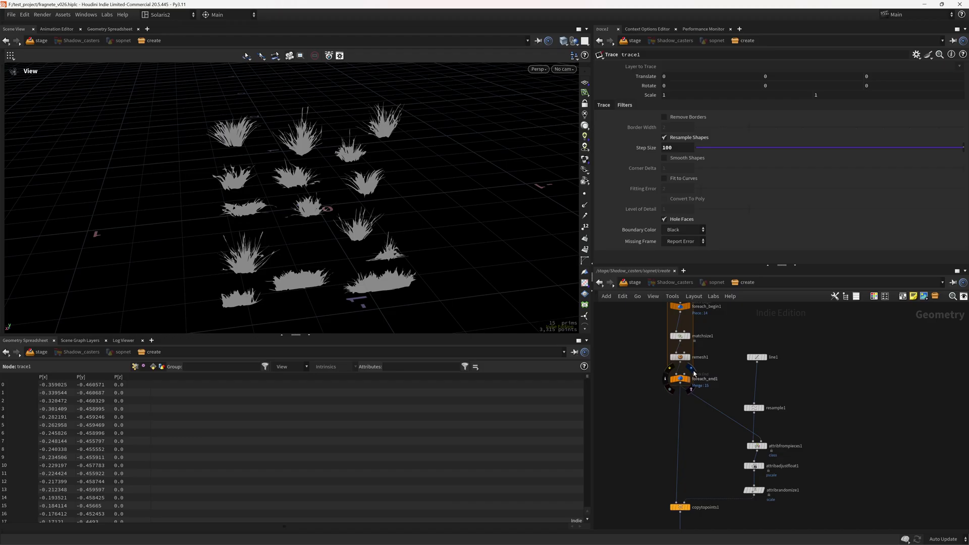
alt+drag(563, 251, 416, 222)
middle_drag(721, 395, 680, 326)
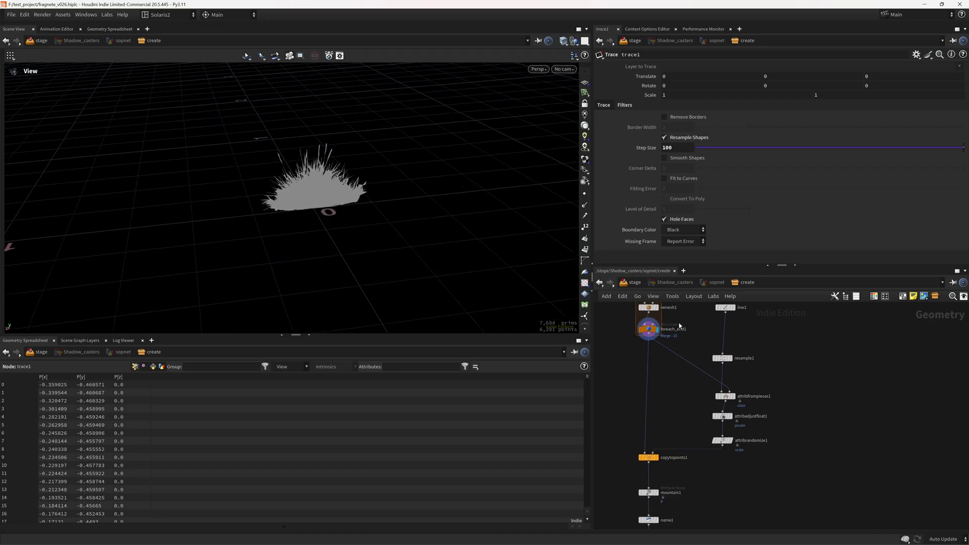
Display copytopoints1 and view the plant shapes copied and stretched along the line
middle_drag(692, 405, 664, 421)
middle_drag(644, 455, 676, 422)
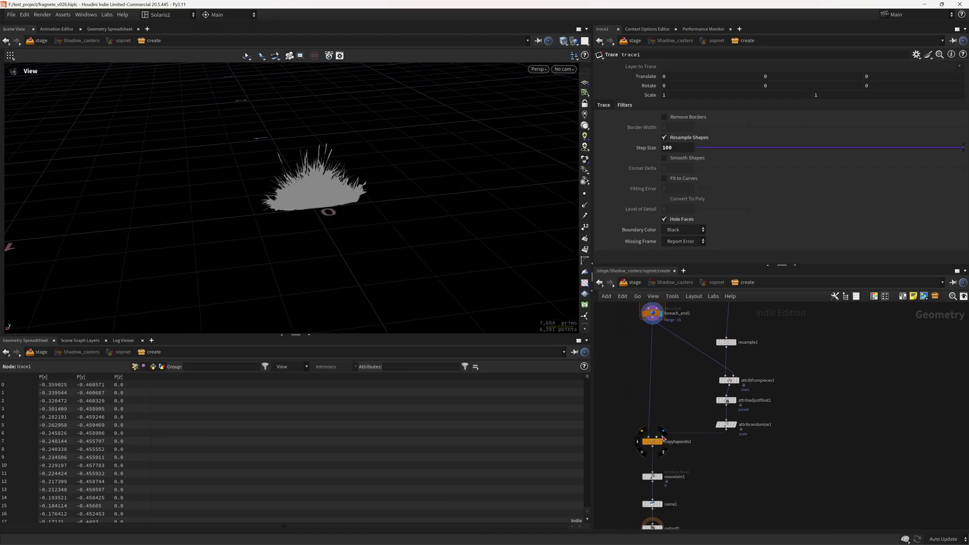
click(663, 432)
scroll(469, 224, down, 6)
middle_drag(565, 253, 489, 309)
Examine the settings of line1, attribadjustfloat1 and attribrandomize1, including the randomized scale range, and view the stretched plants
middle_drag(750, 308, 724, 388)
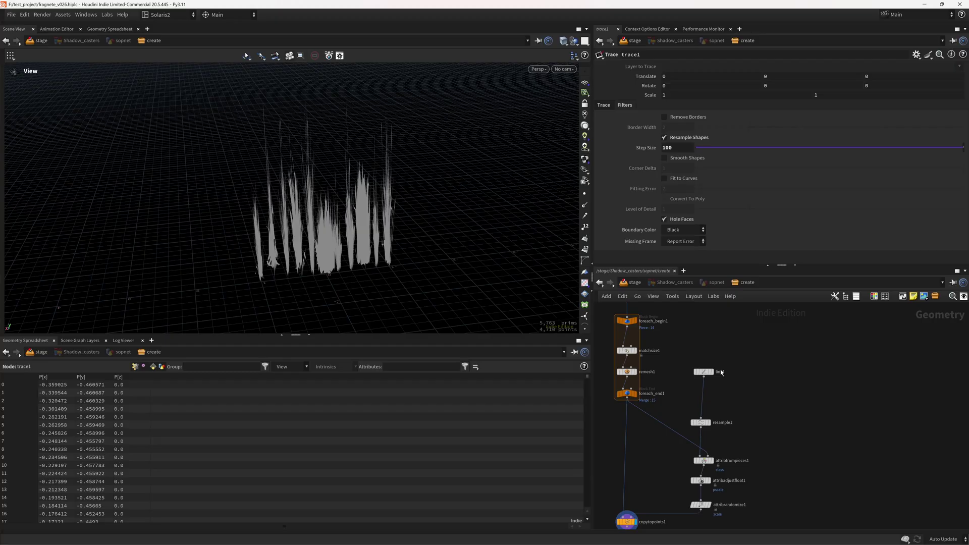
click(720, 371)
middle_drag(766, 464, 764, 407)
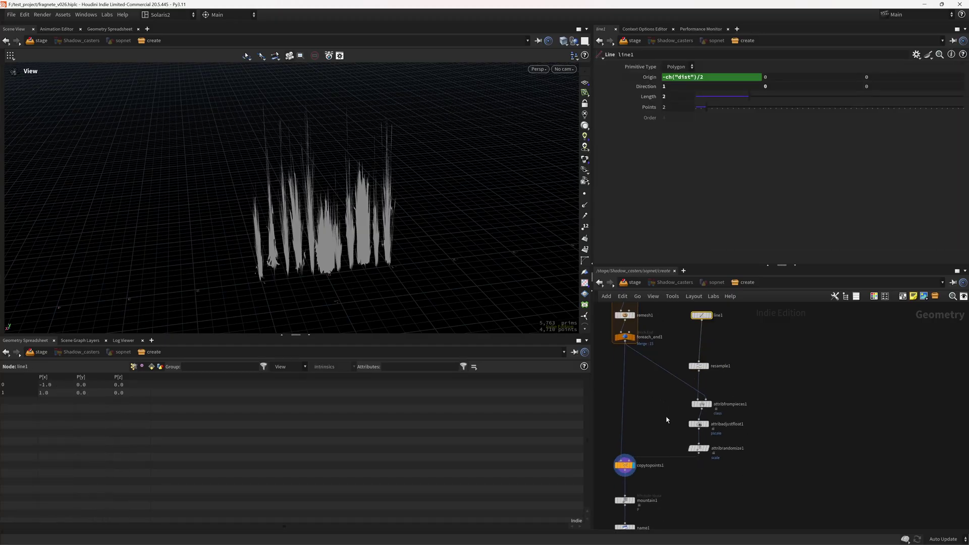
click(698, 424)
click(698, 448)
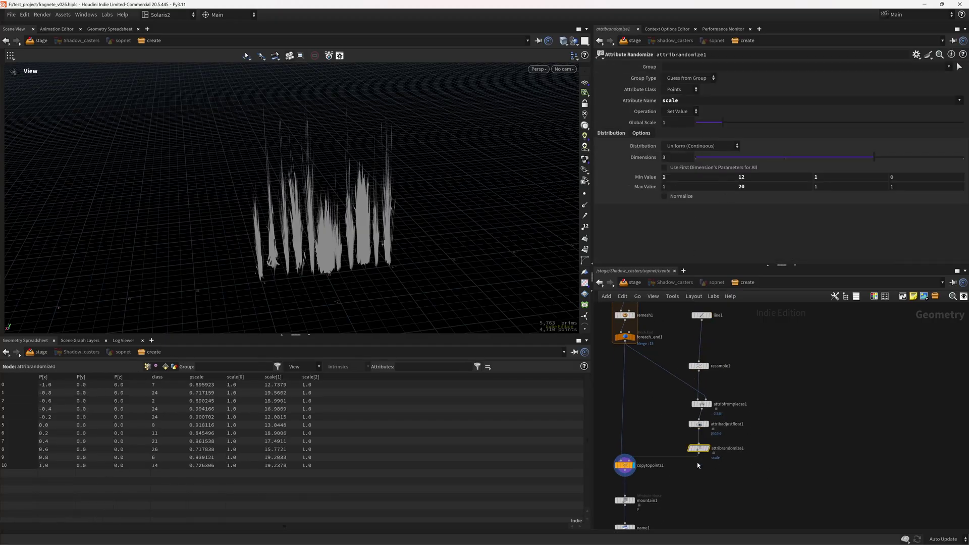
drag(669, 435, 744, 478)
drag(685, 420, 744, 444)
drag(662, 439, 756, 478)
right_drag(309, 229, 393, 218)
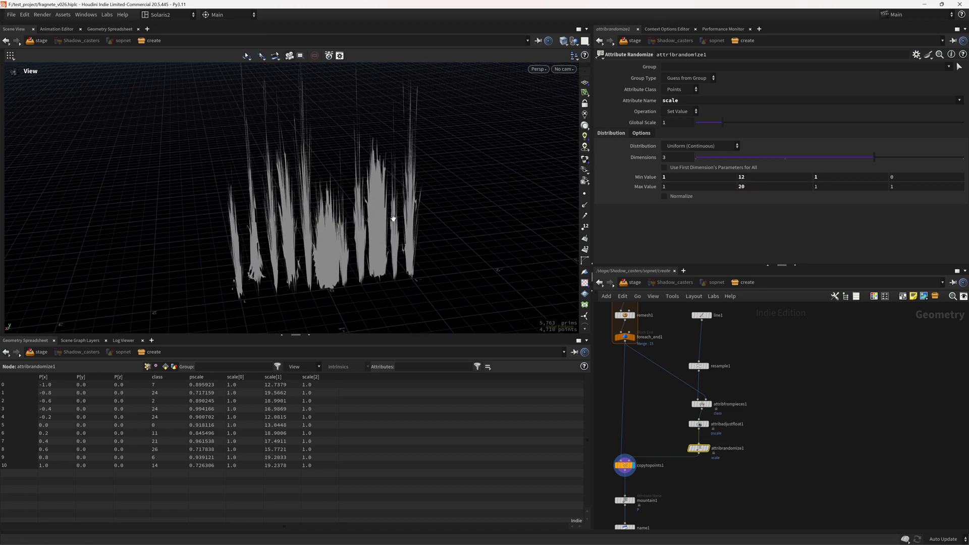
drag(360, 251, 564, 273)
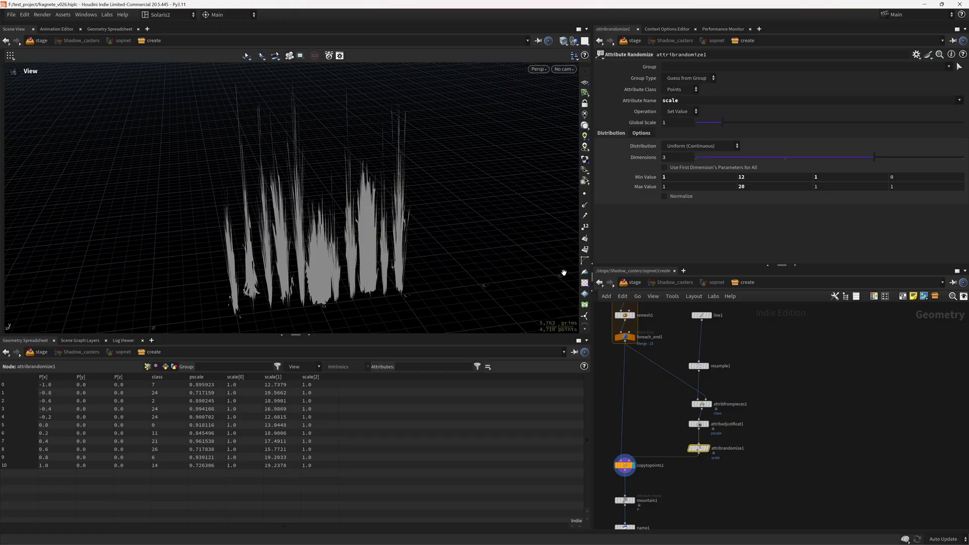
Return to the stage network and examine the vegetation shadow casters around the truck from several sides
click(638, 283)
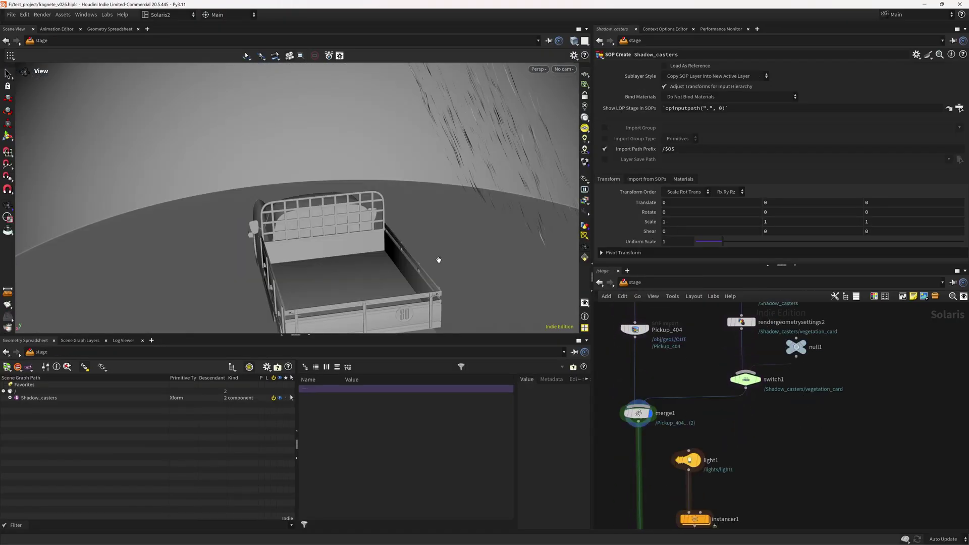
right_drag(439, 260, 281, 283)
drag(183, 303, 449, 234)
right_drag(309, 227, 410, 230)
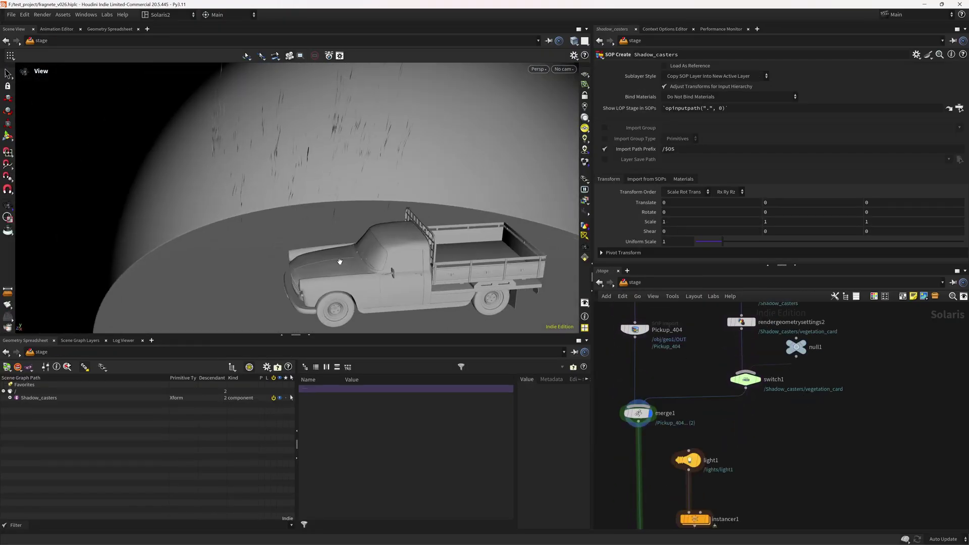
right_drag(451, 257, 376, 260)
drag(376, 260, 479, 257)
Locate the Env_setup branch in the stage network and inspect rendergeometrysettings1
middle_drag(789, 423, 799, 345)
scroll(781, 430, down, 5)
middle_drag(794, 406, 786, 451)
scroll(705, 365, up, 3)
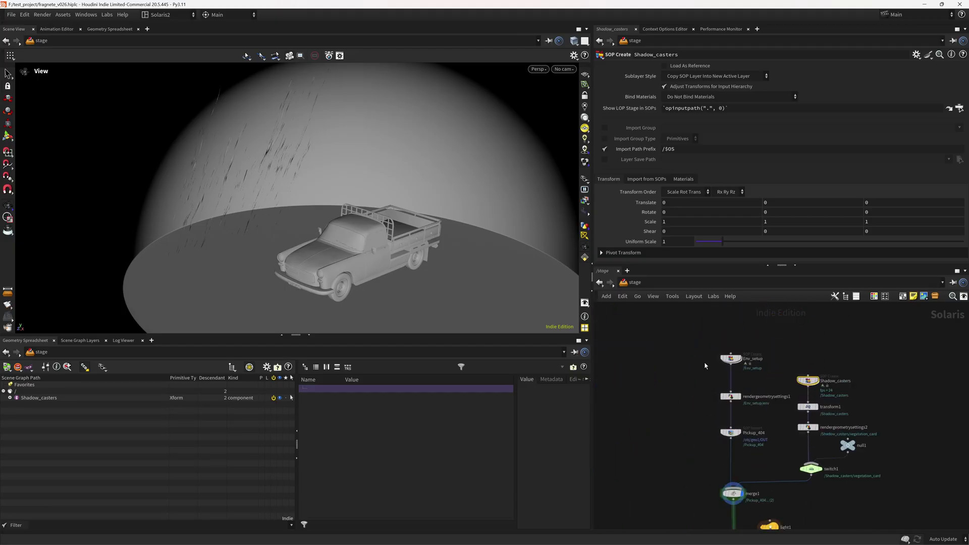
drag(694, 338, 759, 384)
click(730, 397)
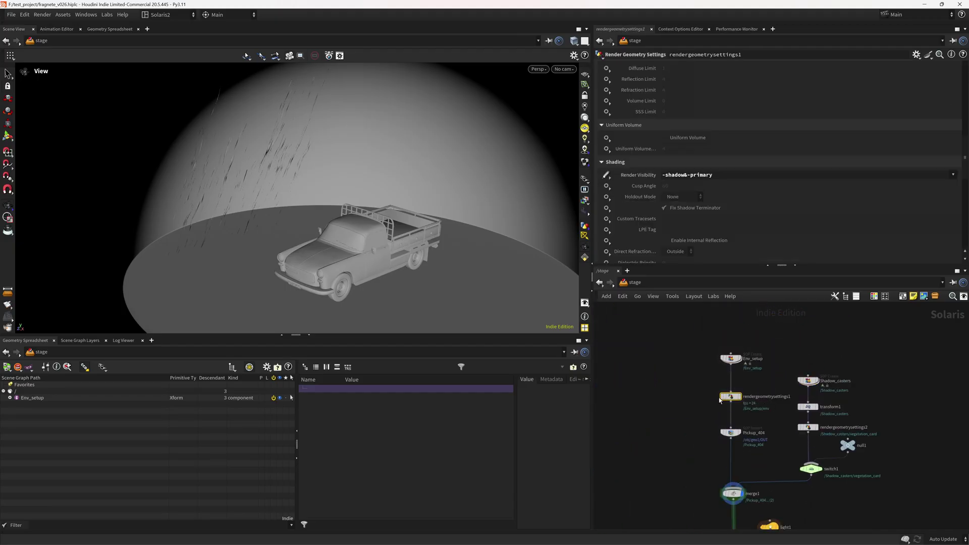
Select backgroundplate1 and examine its Primitives and Plate settings against the ground in the scene
scroll(731, 388, down, 5)
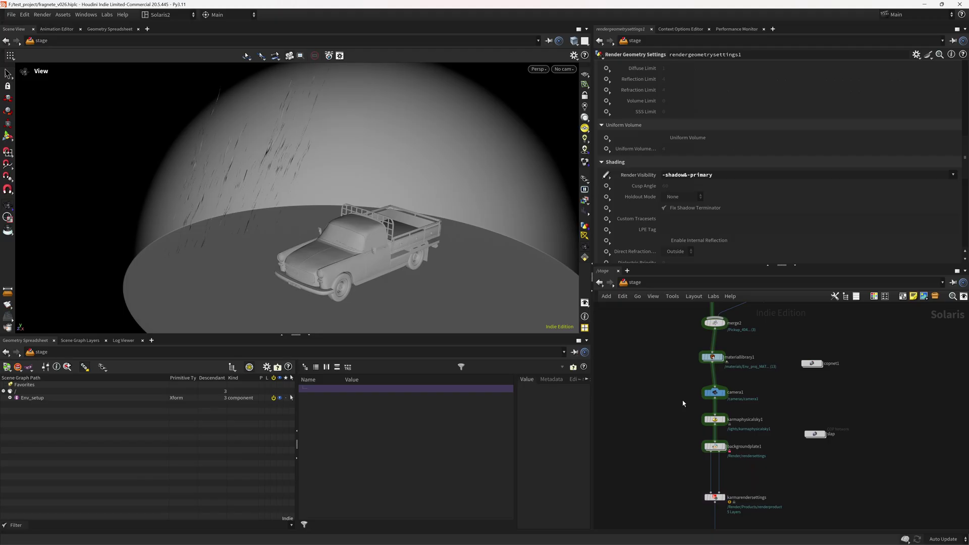
click(711, 426)
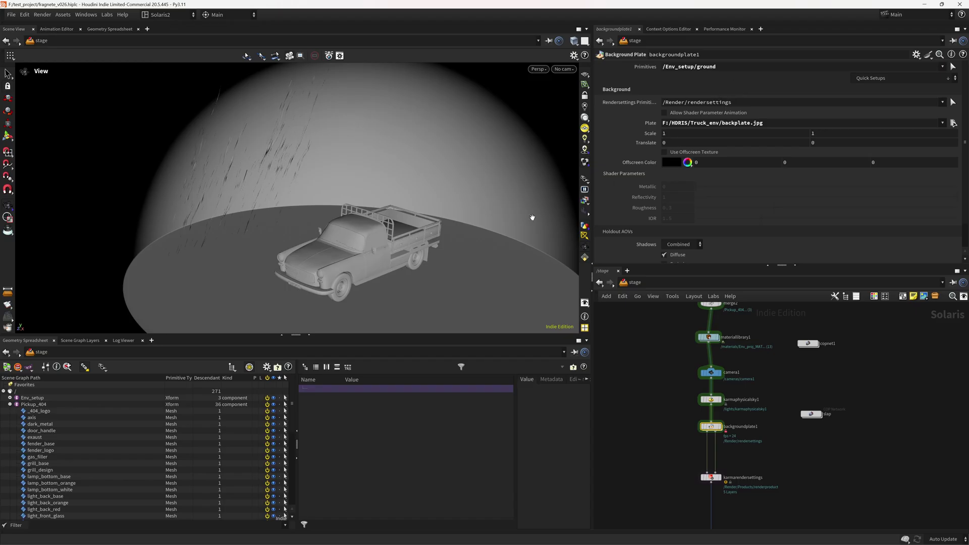
mouse_move(441, 258)
right_down()
mouse_move(443, 283)
mouse_move(405, 261)
mouse_move(438, 254)
right_up()
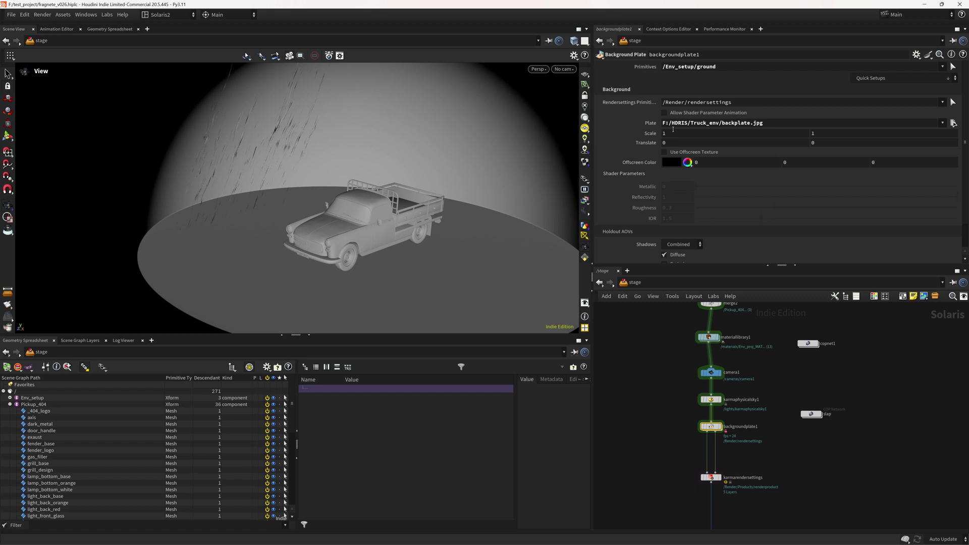
Look inside backgroundplate1 at the background options of its rendersettings node, then return to the stage network
double_click(724, 428)
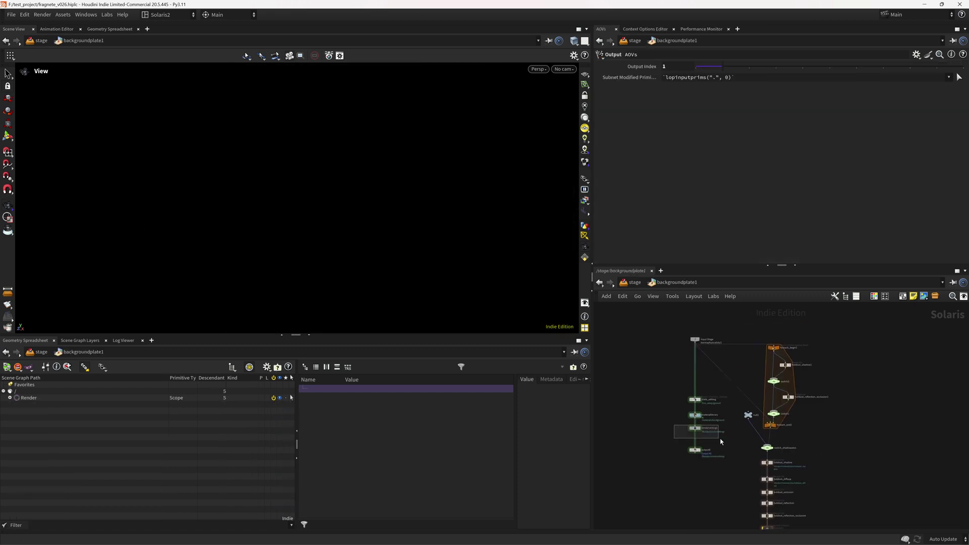
drag(673, 425, 720, 441)
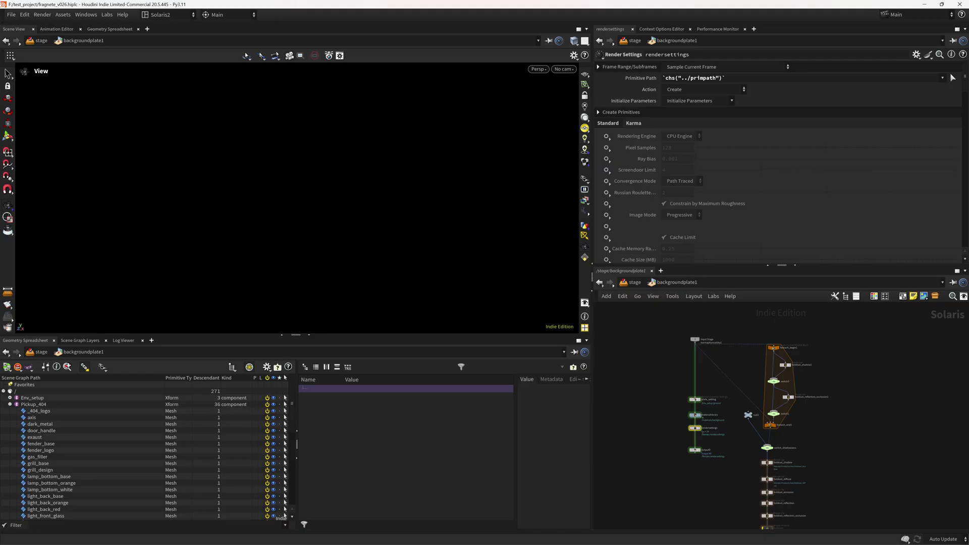
scroll(813, 194, down, 10)
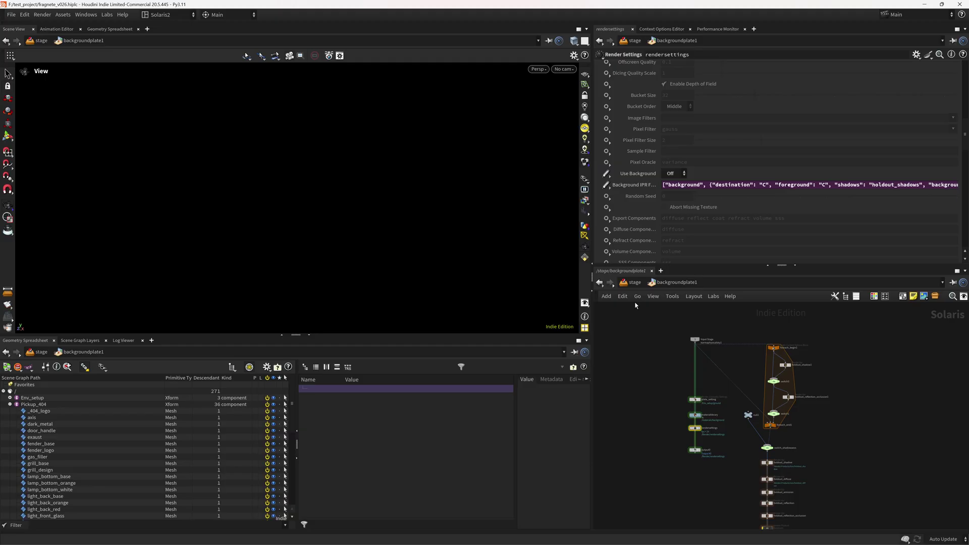
click(631, 282)
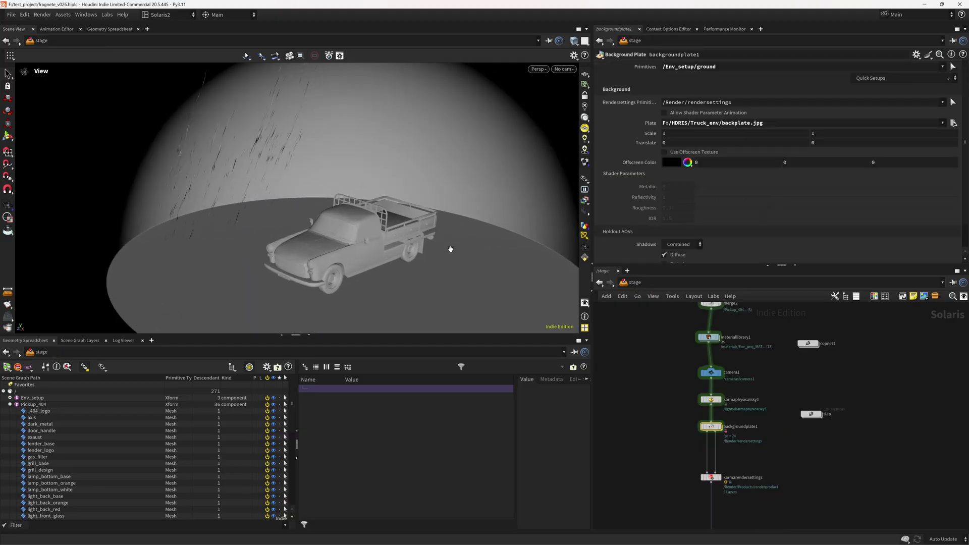
Open materiallibrary1, enter the Env_proj_MAT material network and view the dome it is assigned to
middle_drag(807, 392, 743, 425)
scroll(722, 384, up, 3)
double_click(675, 407)
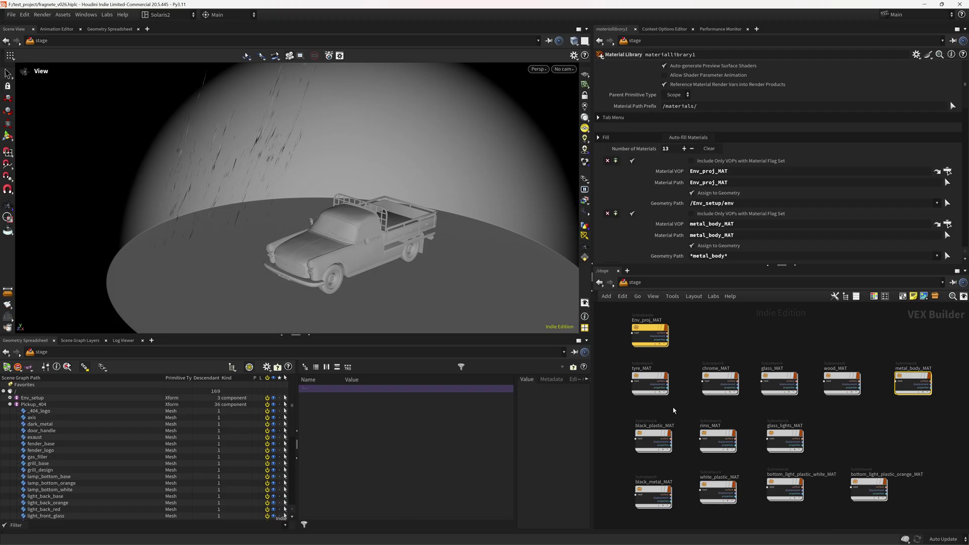
click(650, 328)
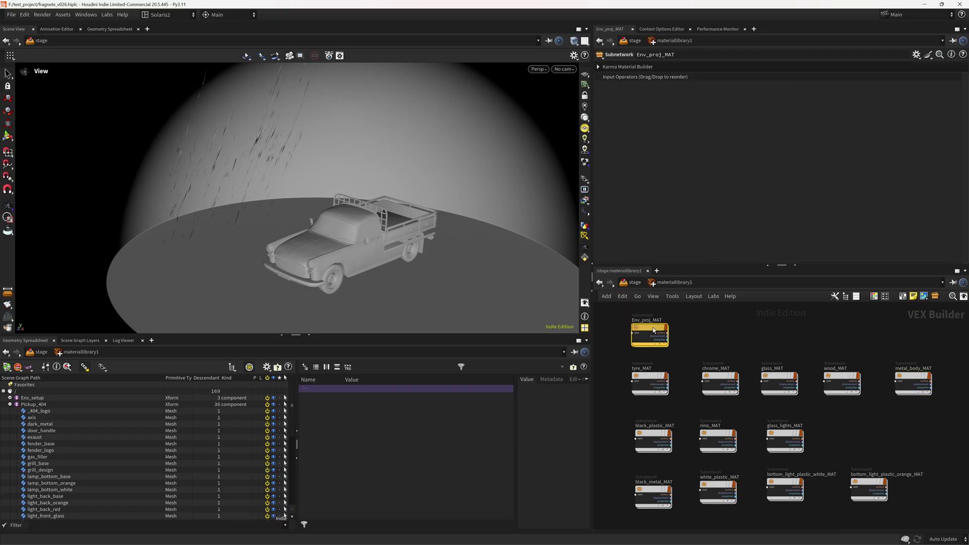
double_click(649, 328)
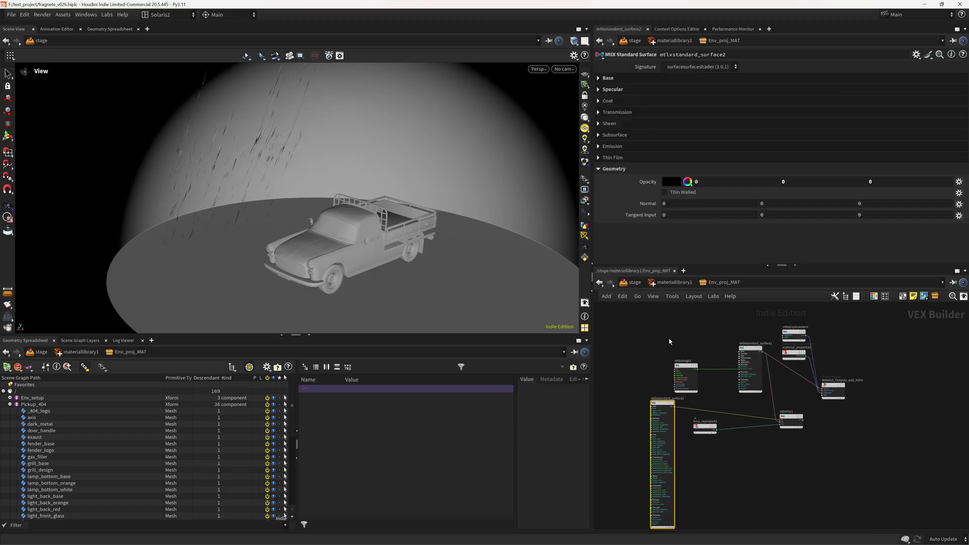
drag(474, 198, 455, 140)
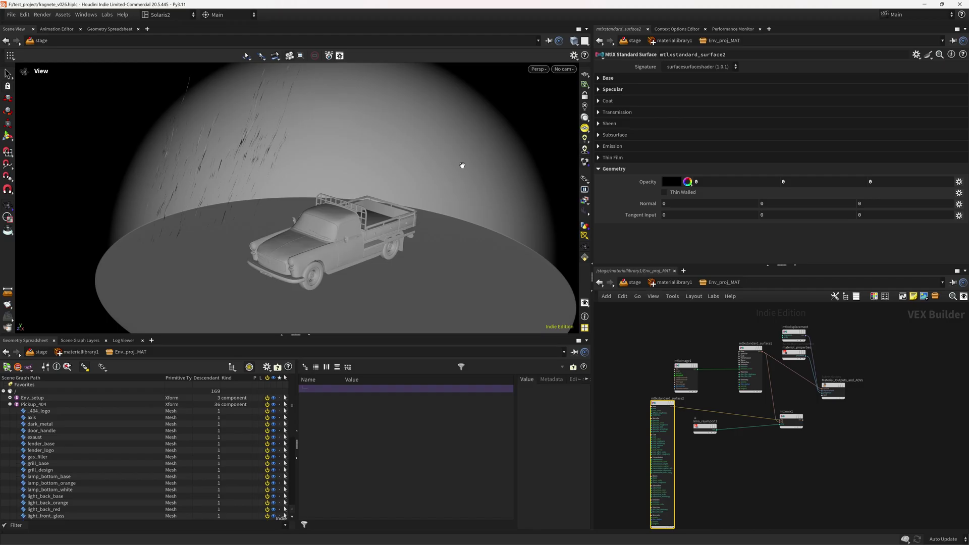
scroll(485, 217, down, 3)
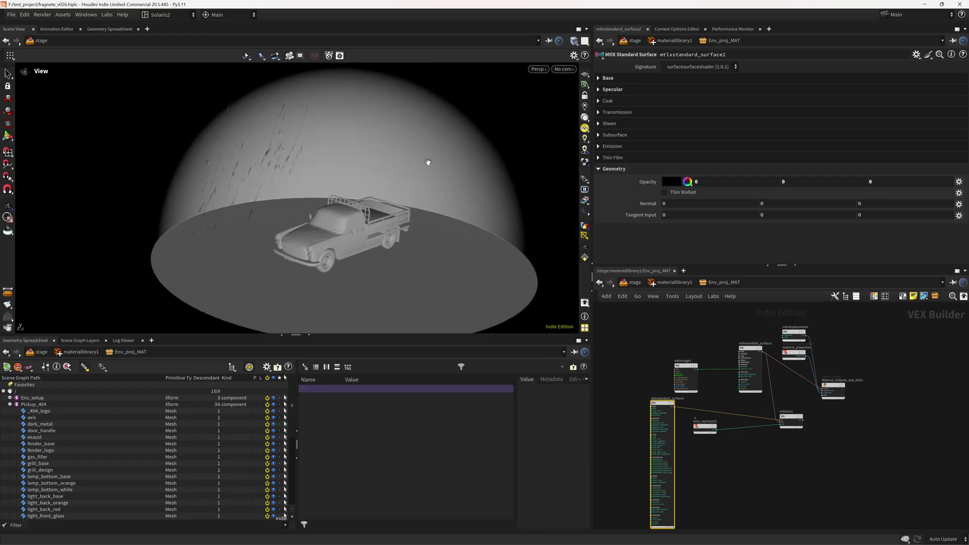
Examine the HDRI file in mtlximage1 and the emission of mtlxstandard_surface1, then return to the stage network
middle_drag(659, 349, 639, 346)
click(669, 364)
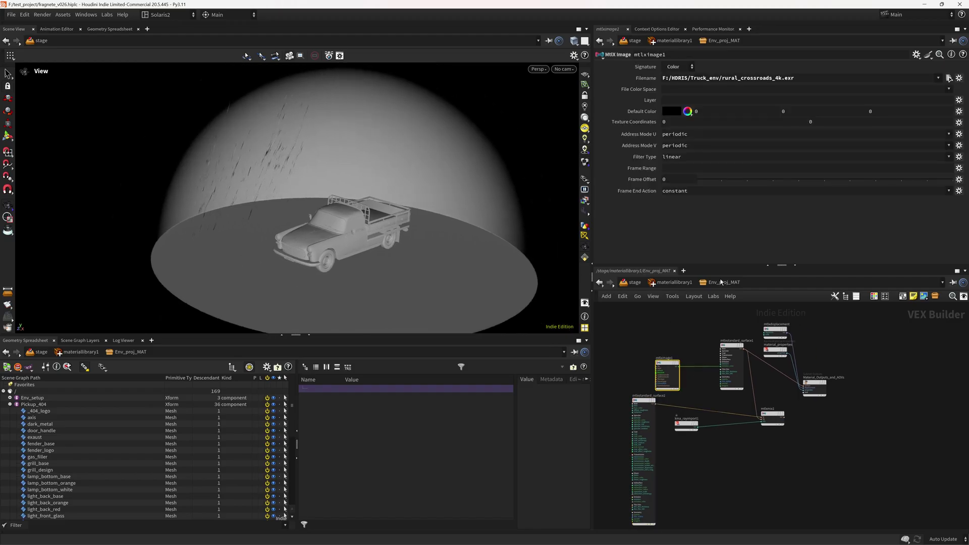
click(734, 345)
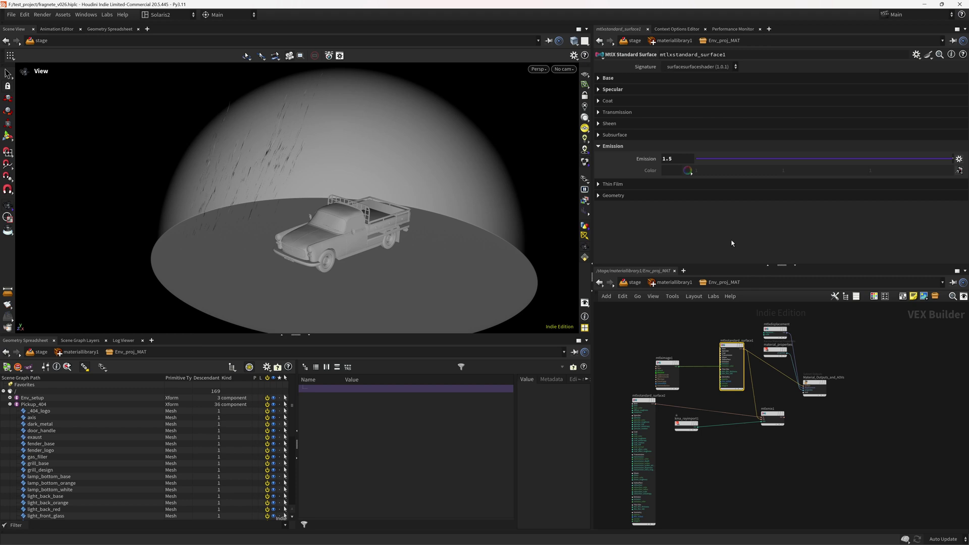
click(681, 159)
click(666, 283)
key(u)
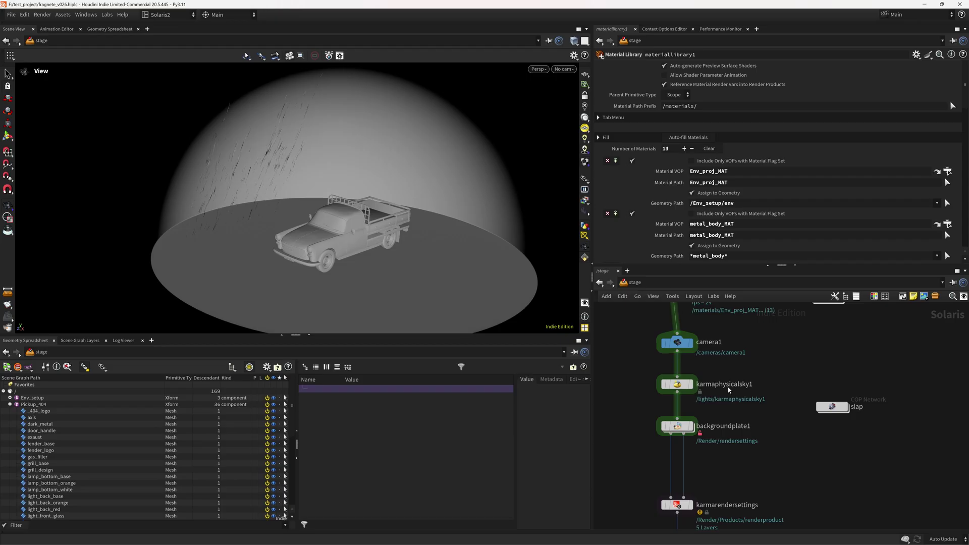
Select karmaphysicalsky1 and examine its sun angular size, altitude and azimuth settings
drag(620, 365, 754, 404)
middle_drag(728, 356, 762, 386)
click(691, 375)
scroll(742, 387, up, 3)
scroll(755, 397, down, 3)
drag(631, 422, 737, 454)
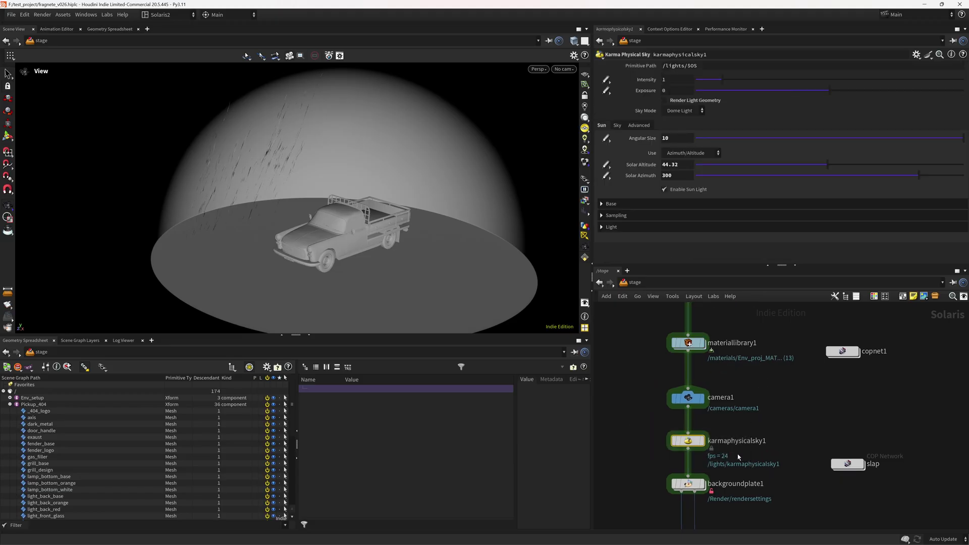
drag(637, 428, 792, 460)
scroll(411, 186, up, 2)
Display karmarendersettings and view the truck inside the HDRI-projected dome from the side and from farther out
middle_drag(743, 508, 739, 346)
mouse_move(702, 390)
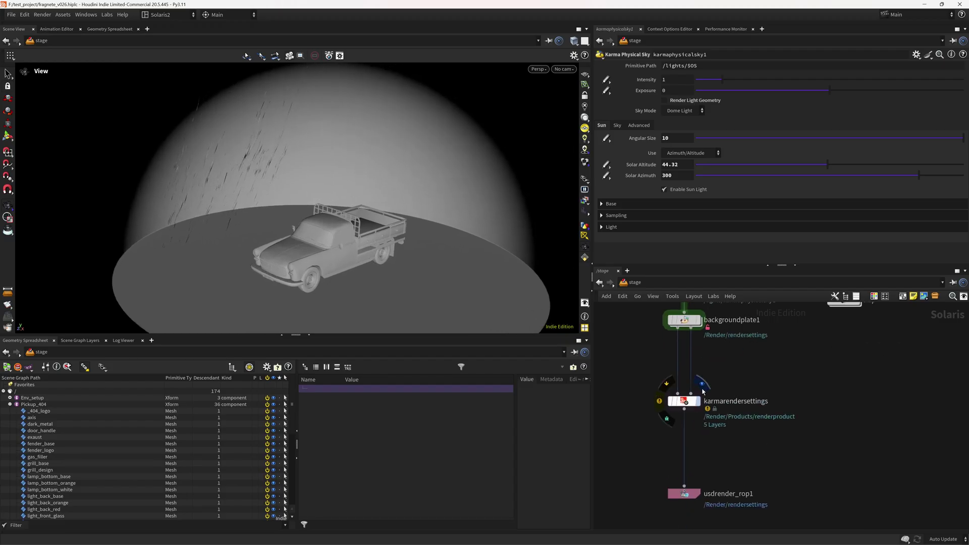
drag(368, 192, 332, 185)
scroll(251, 141, up, 3)
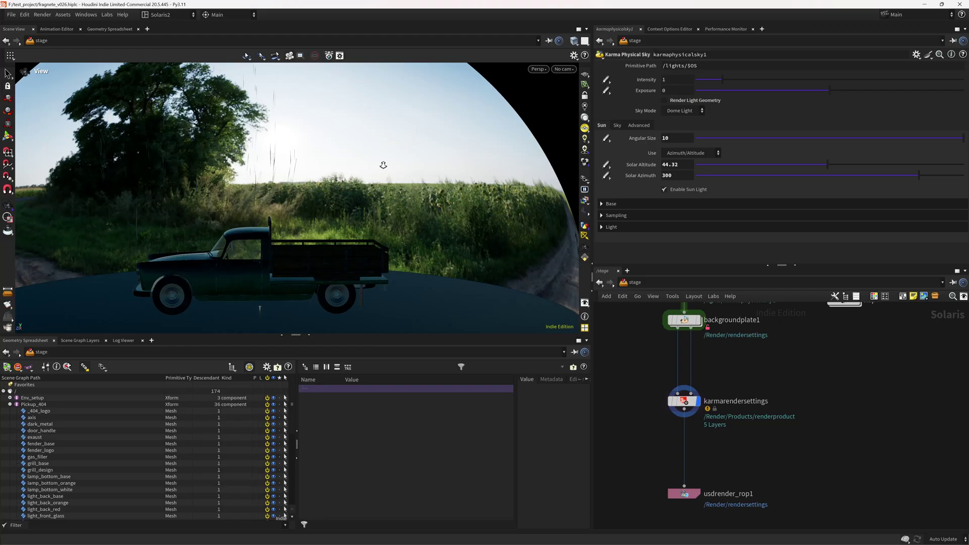
right_drag(383, 165, 333, 199)
drag(333, 199, 389, 215)
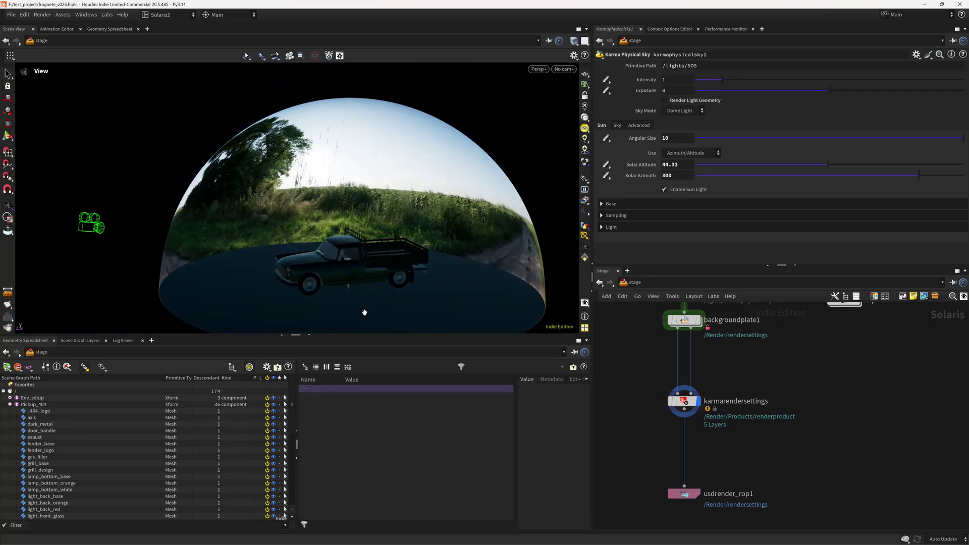
Select backgroundplate1, look through camera1 and render the truck on its backplate with Karma XPU
middle_drag(642, 443, 640, 419)
middle_drag(730, 331, 733, 417)
drag(625, 364, 727, 415)
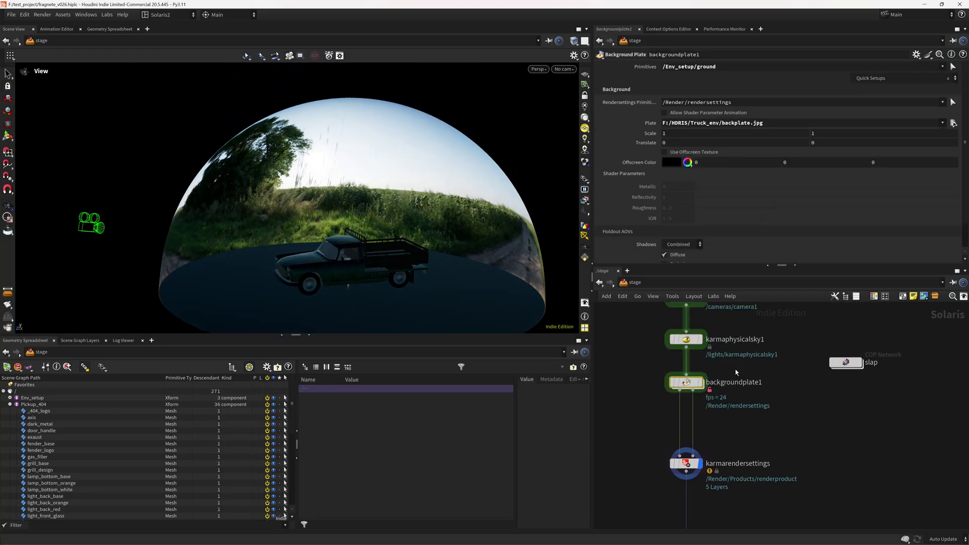
click(563, 69)
click(575, 92)
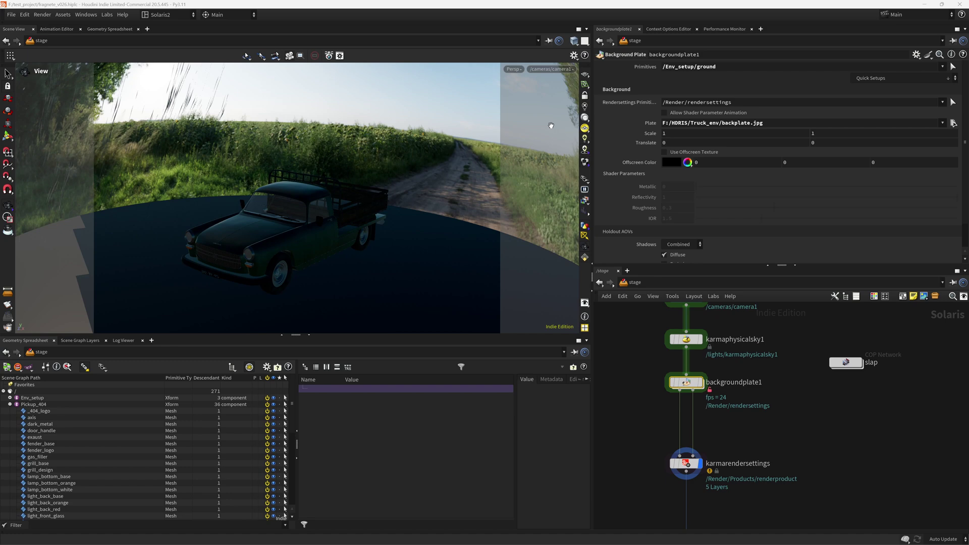
click(514, 69)
click(531, 148)
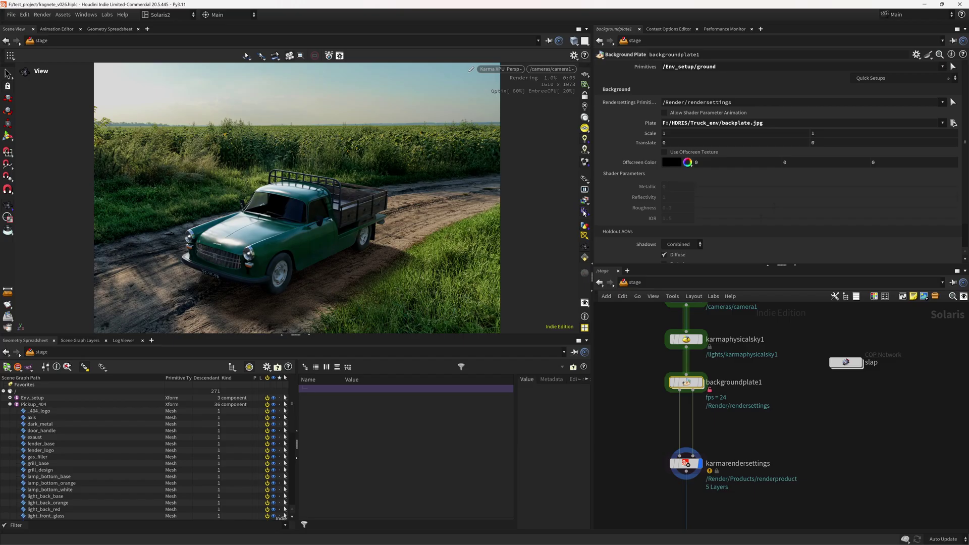
Turn off the viewport's slap comp and view the holdout_diffuse, holdout_shadows and AO render outputs
click(584, 211)
click(583, 201)
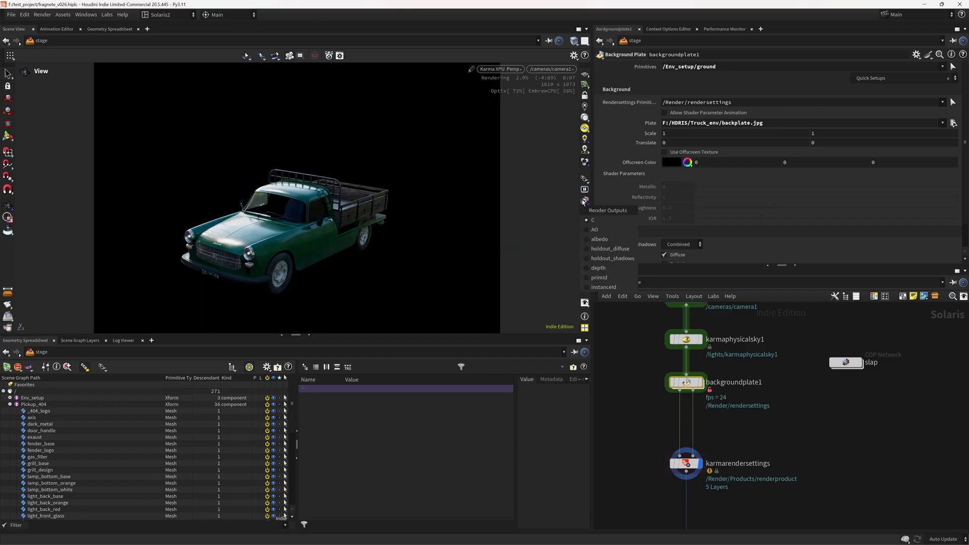
click(615, 251)
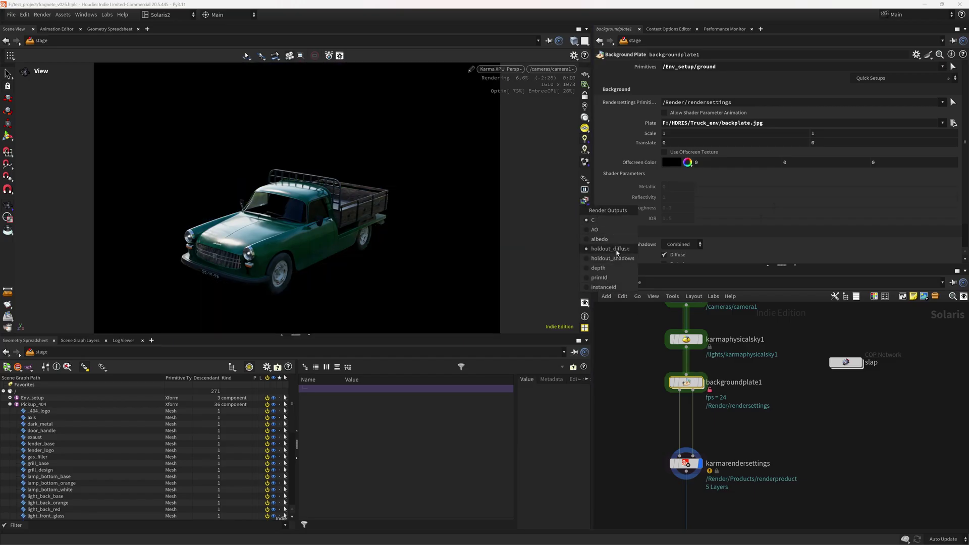
click(585, 203)
click(620, 260)
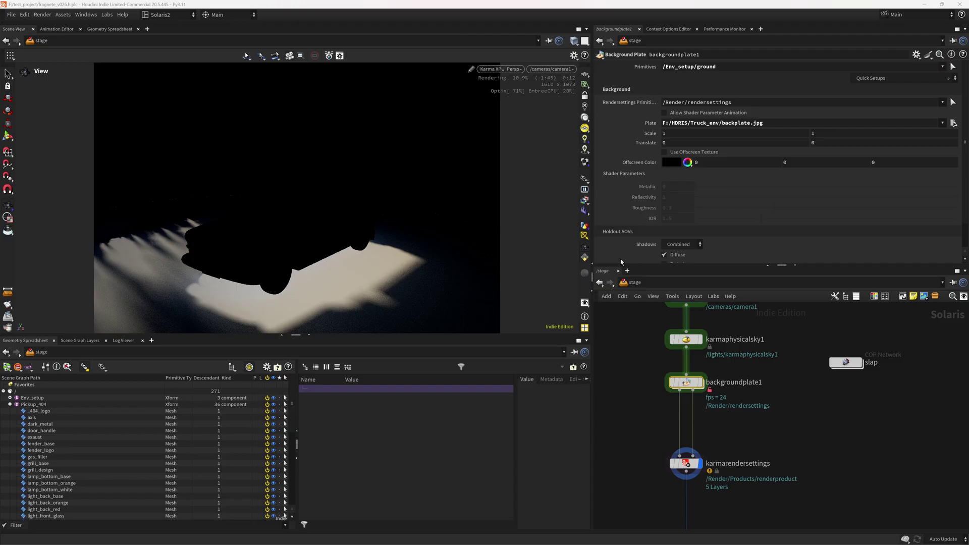
click(586, 202)
click(601, 238)
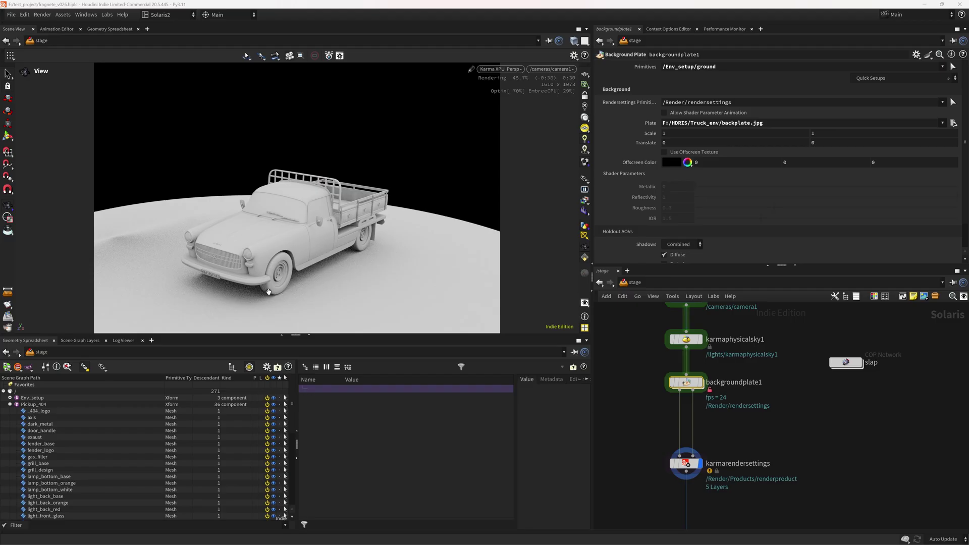
Leave the camera view, switch the viewport renderer to Houdini VK and view the truck inside the dome
click(499, 71)
click(521, 70)
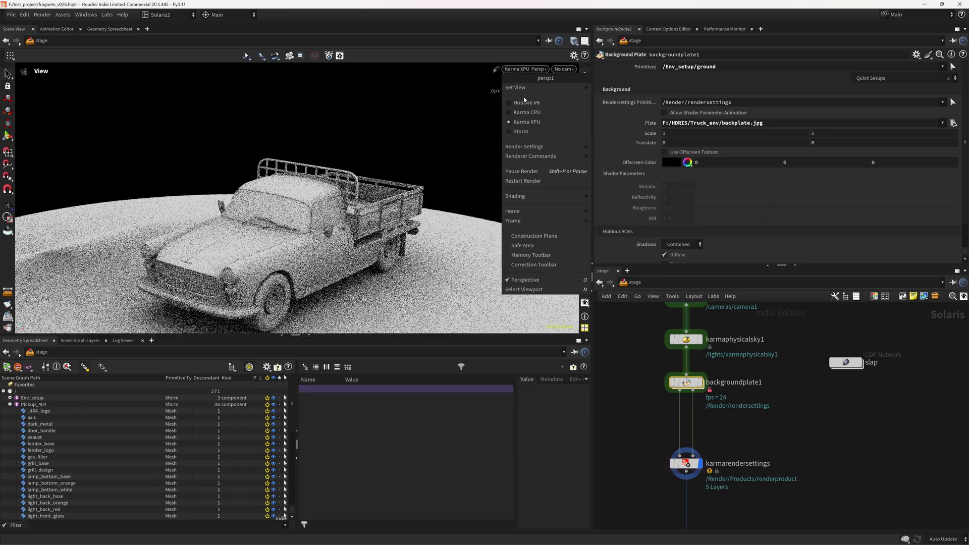
click(520, 101)
right_drag(388, 296, 404, 264)
middle_drag(404, 264, 382, 272)
Review the stage network from the light and instancer down to the render nodes and enter the slap COP network
right_drag(778, 407, 774, 354)
middle_drag(773, 354, 722, 406)
scroll(723, 408, up, 5)
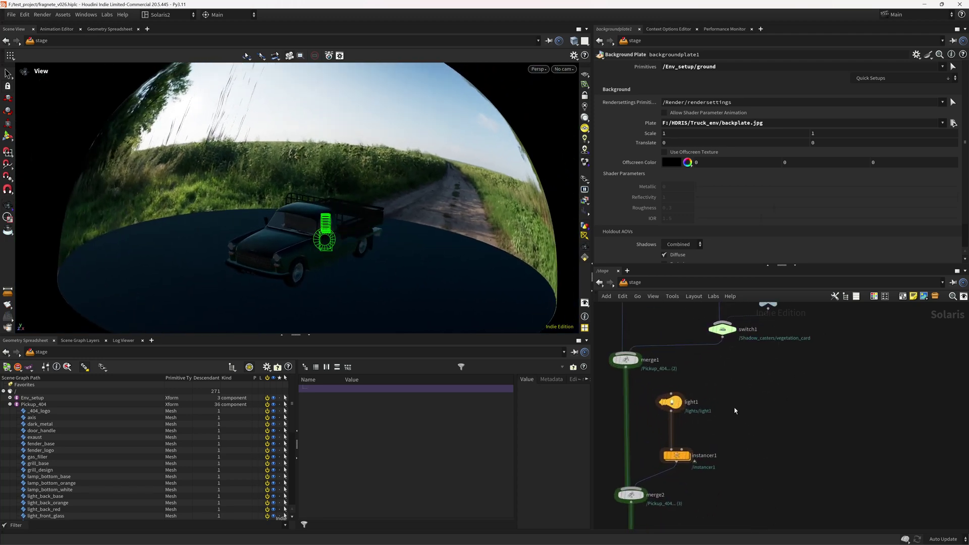
middle_drag(712, 448, 727, 433)
middle_drag(731, 487, 727, 371)
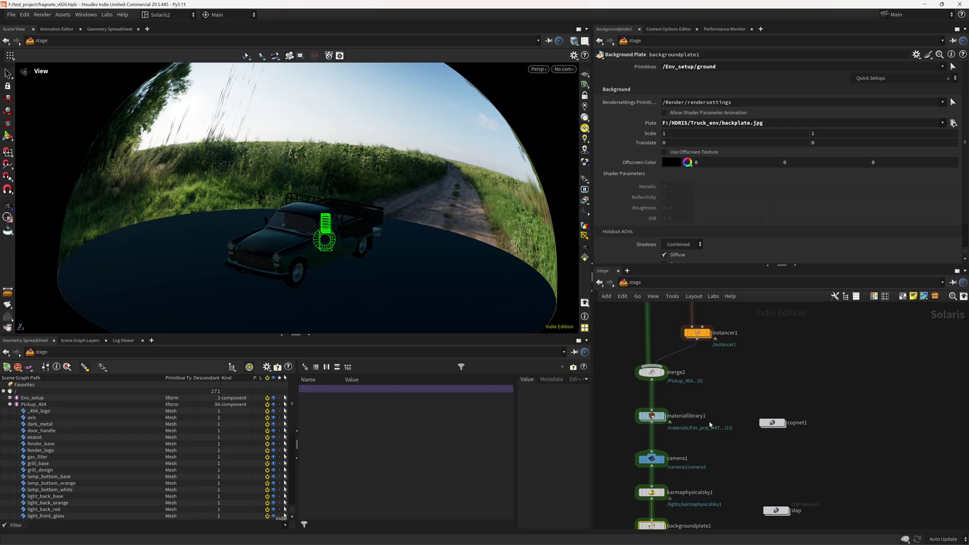
scroll(709, 410, up, 3)
middle_drag(744, 458, 718, 418)
scroll(739, 411, down, 3)
middle_drag(779, 411, 759, 383)
double_click(758, 440)
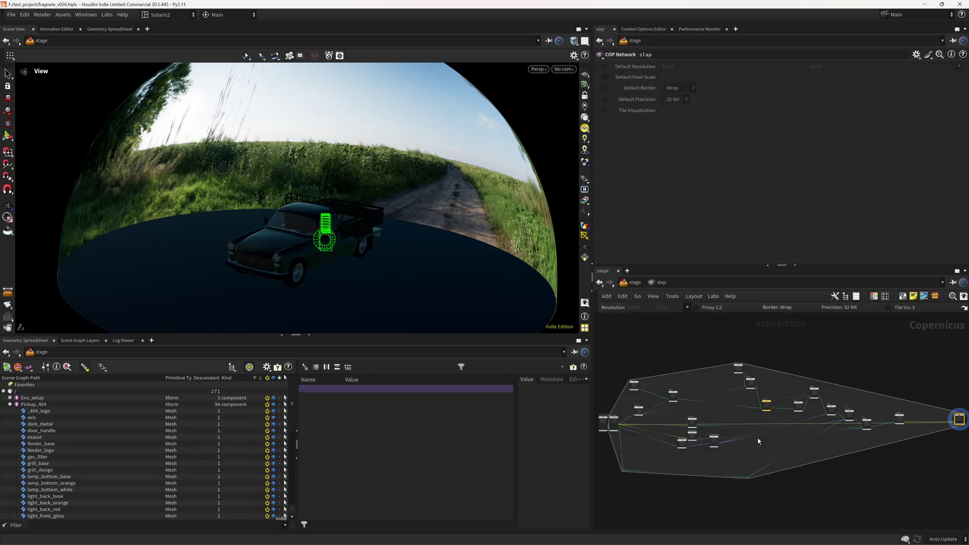
Display slapcompimport1 and view its imported truck render close up
scroll(648, 412, up, 6)
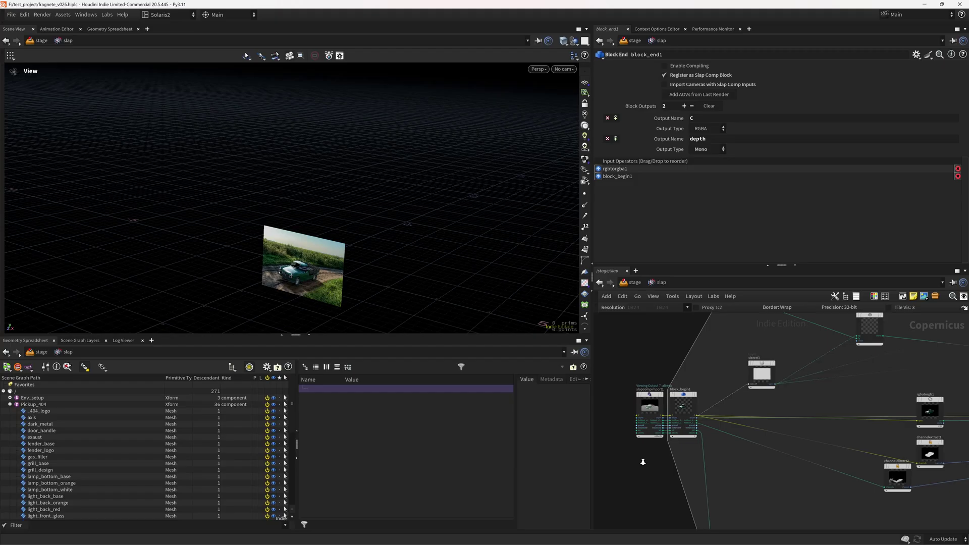
click(658, 415)
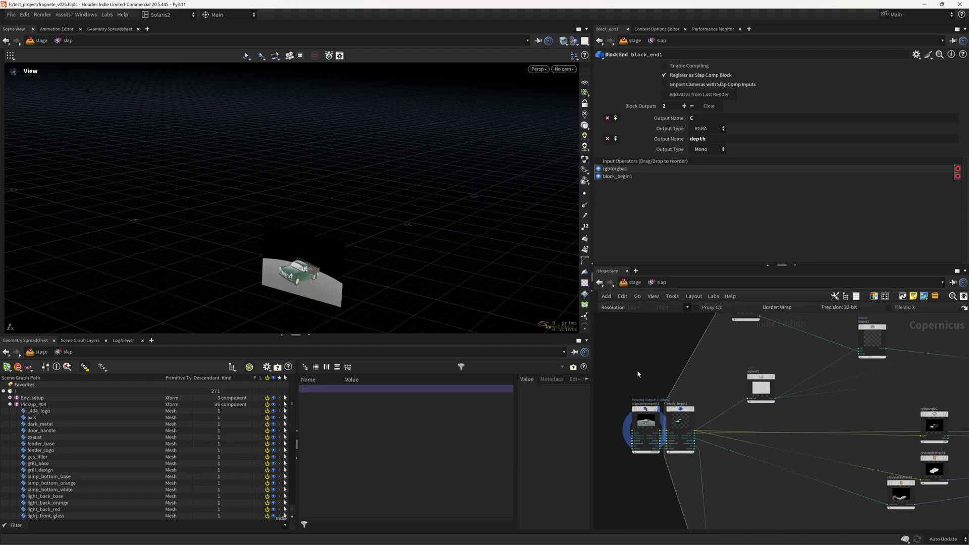
scroll(623, 351, up, 2)
scroll(294, 260, up, 4)
drag(422, 249, 391, 230)
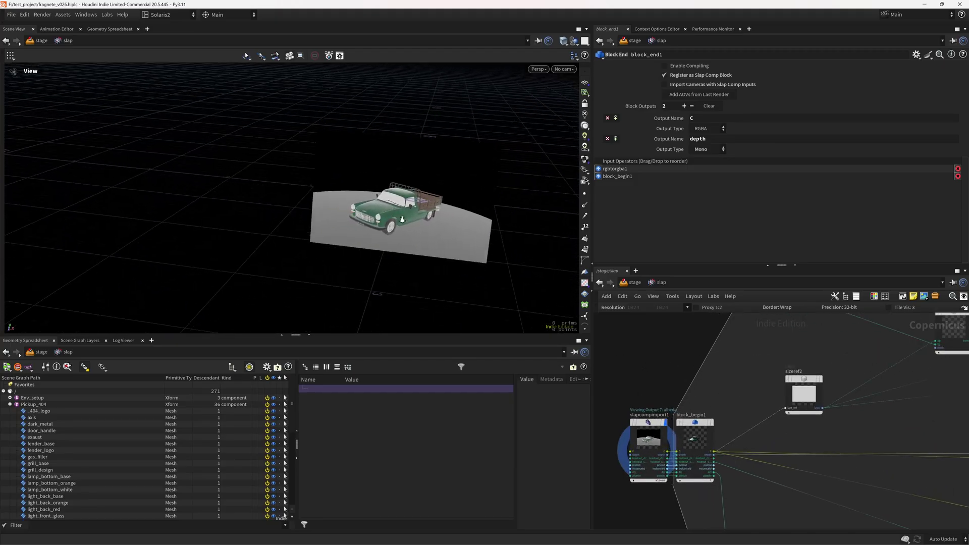
scroll(394, 230, up, 1)
middle_drag(660, 373, 658, 361)
scroll(657, 360, up, 3)
Preview the C, depth, holdout_shadows and AO outputs of slapcompimport1 one after another
click(655, 384)
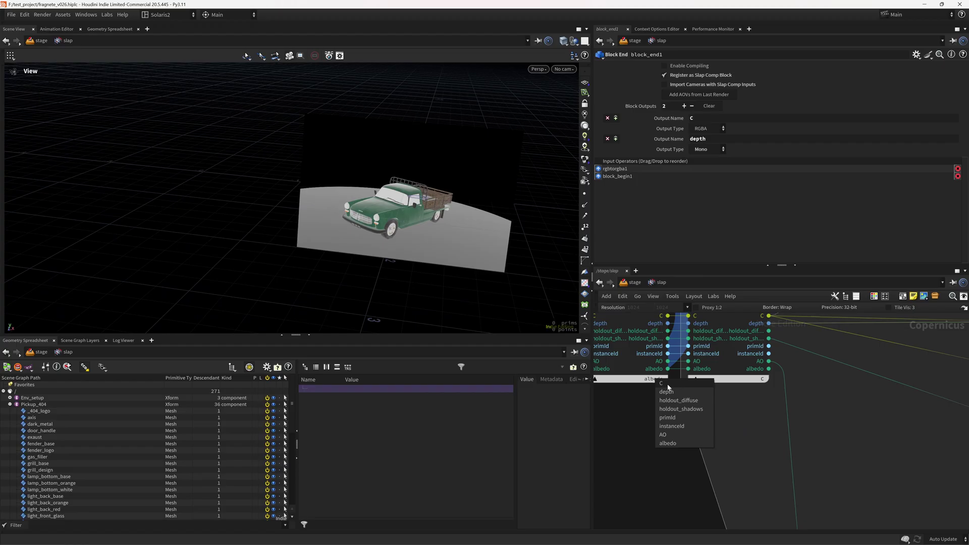
click(660, 405)
middle_drag(660, 405, 658, 402)
click(657, 403)
click(657, 402)
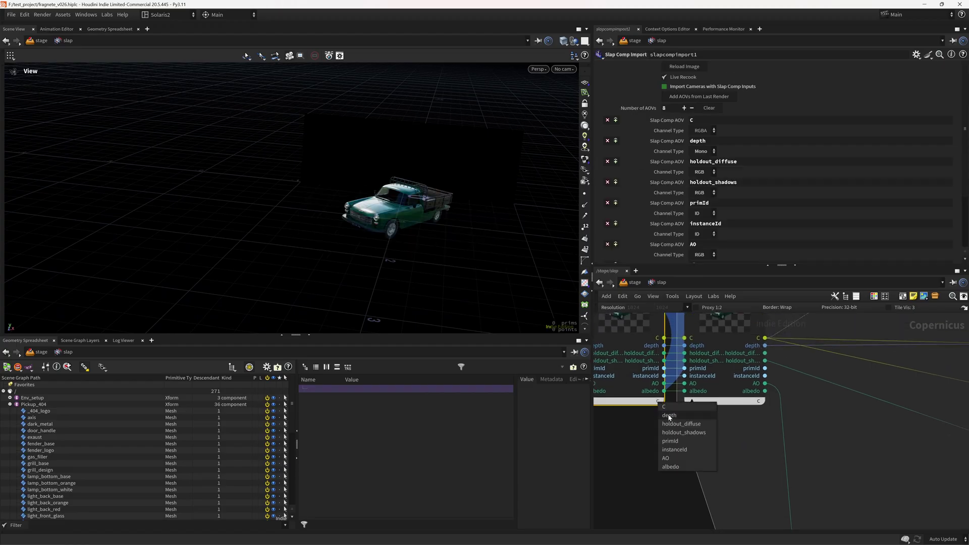
click(664, 416)
click(654, 405)
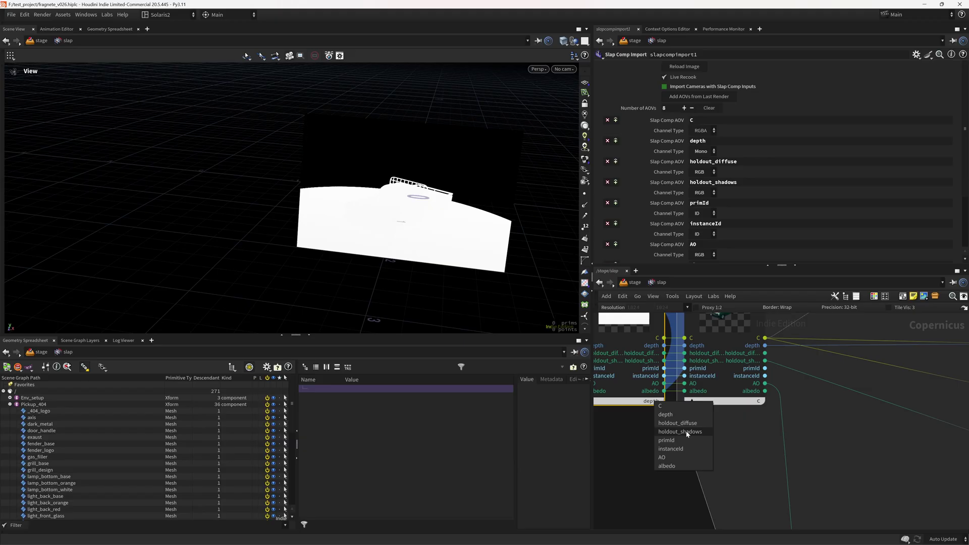
click(687, 432)
click(660, 404)
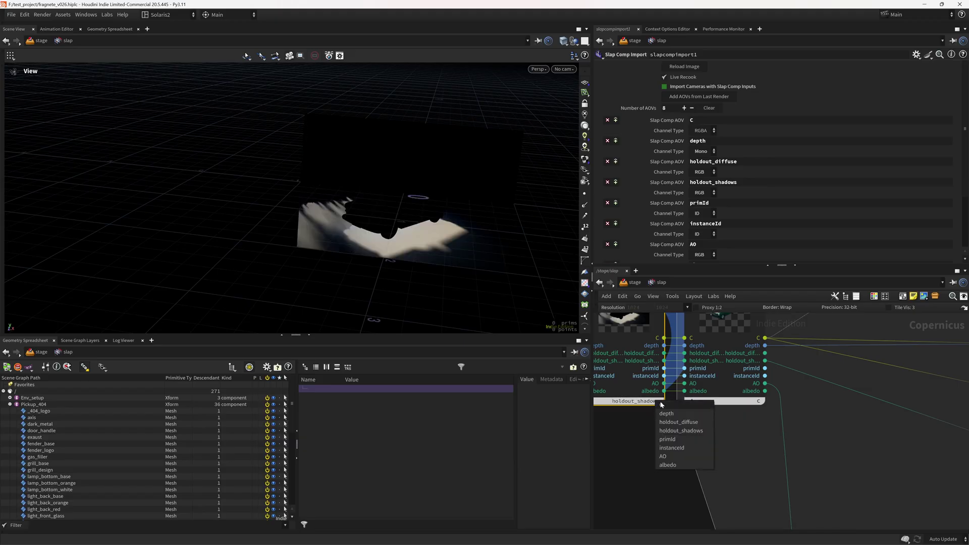
click(674, 457)
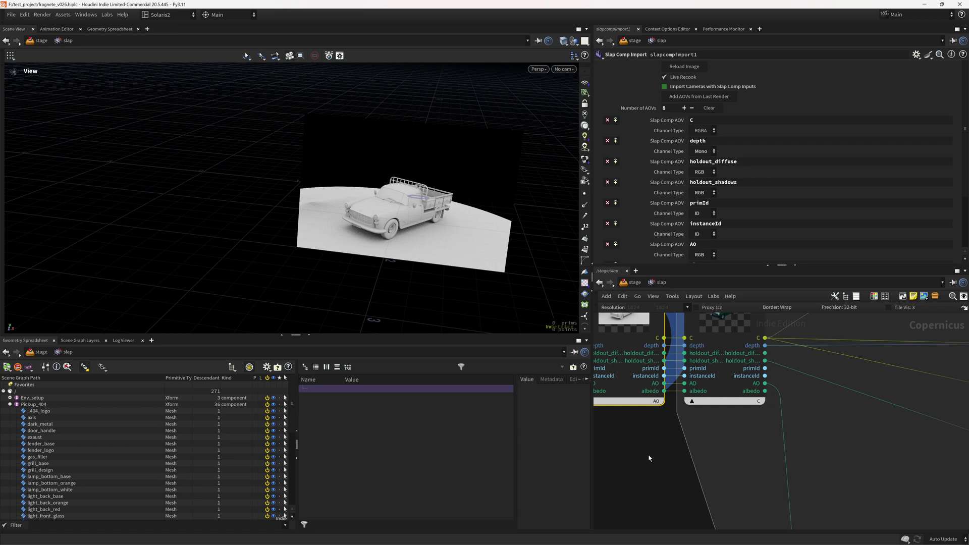
Display the backplate image of file1 and hide the viewport's reference grid
scroll(651, 458, down, 5)
middle_drag(805, 378, 685, 501)
middle_drag(621, 416, 685, 419)
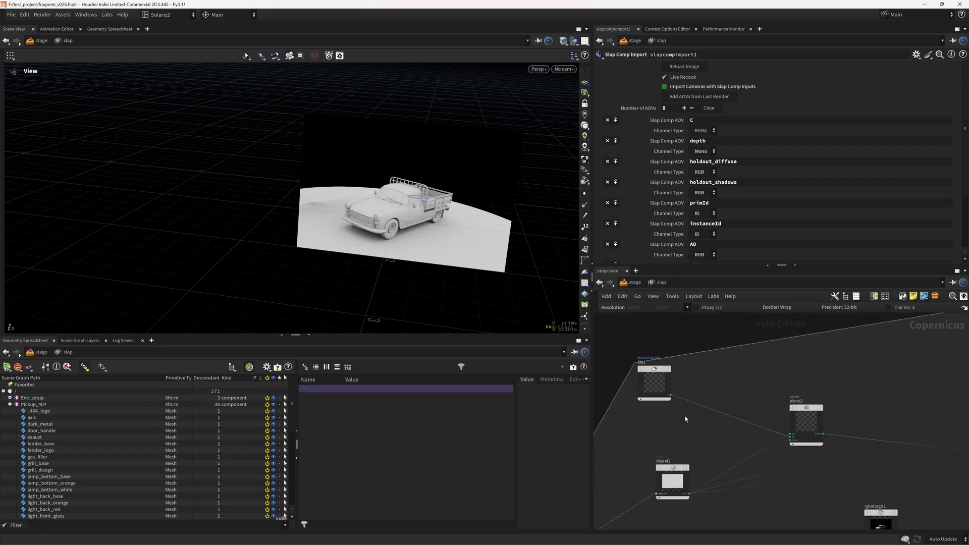
click(668, 369)
drag(420, 197, 402, 246)
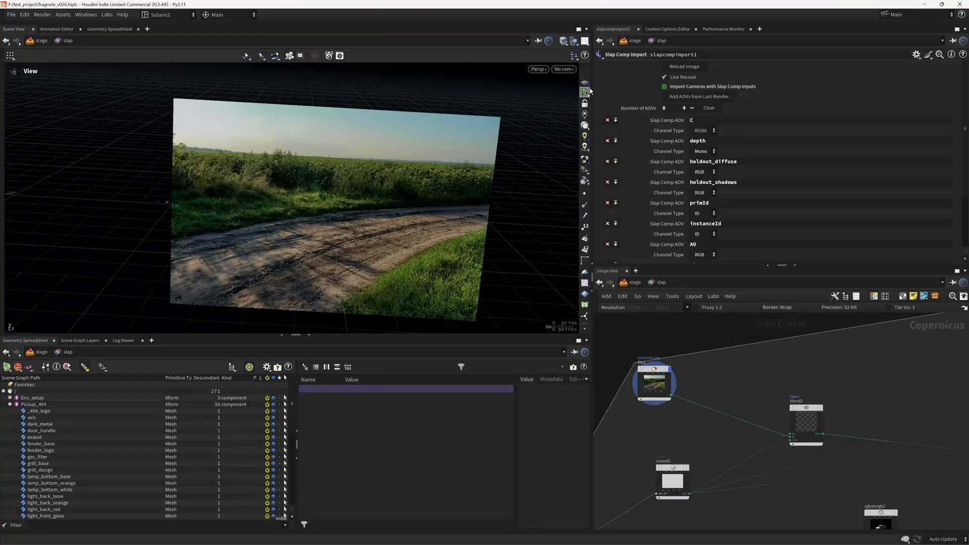
drag(536, 156, 523, 173)
click(586, 83)
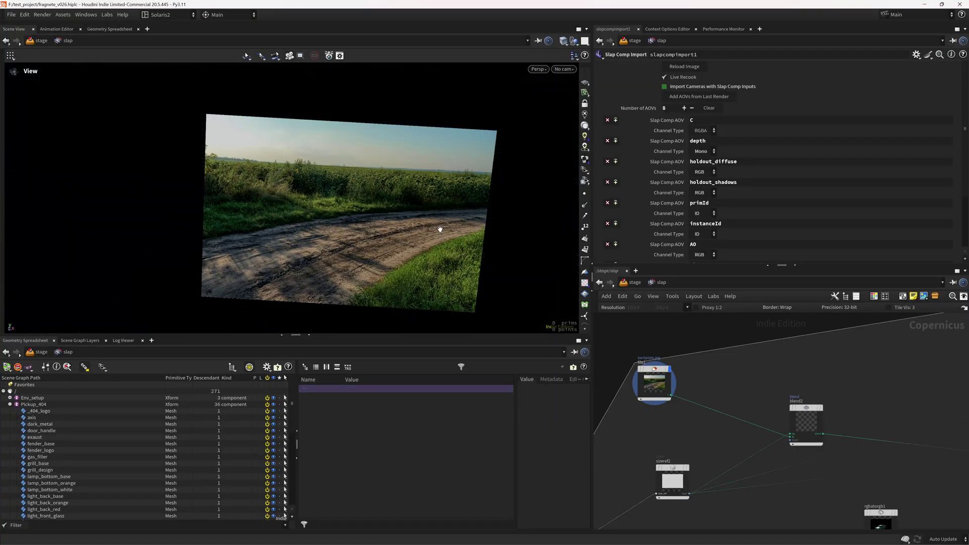
drag(440, 229, 424, 258)
Select file1 to examine its image settings, and compare its output with that of blend2
middle_drag(755, 390, 749, 350)
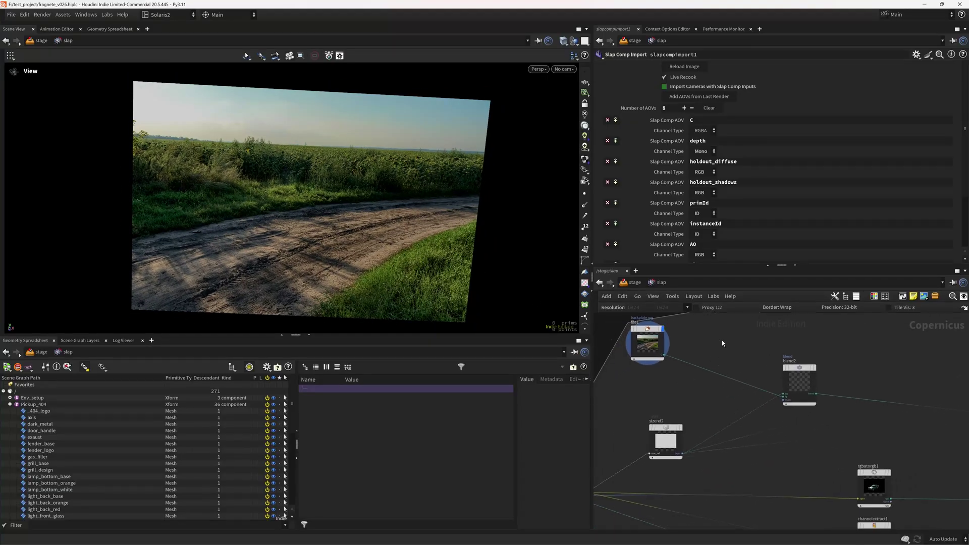
drag(649, 332, 658, 343)
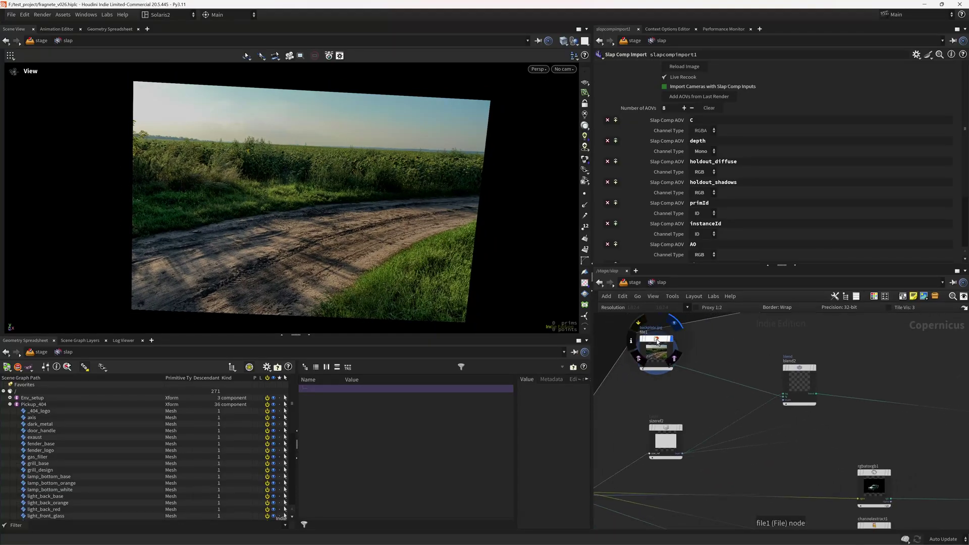
click(657, 342)
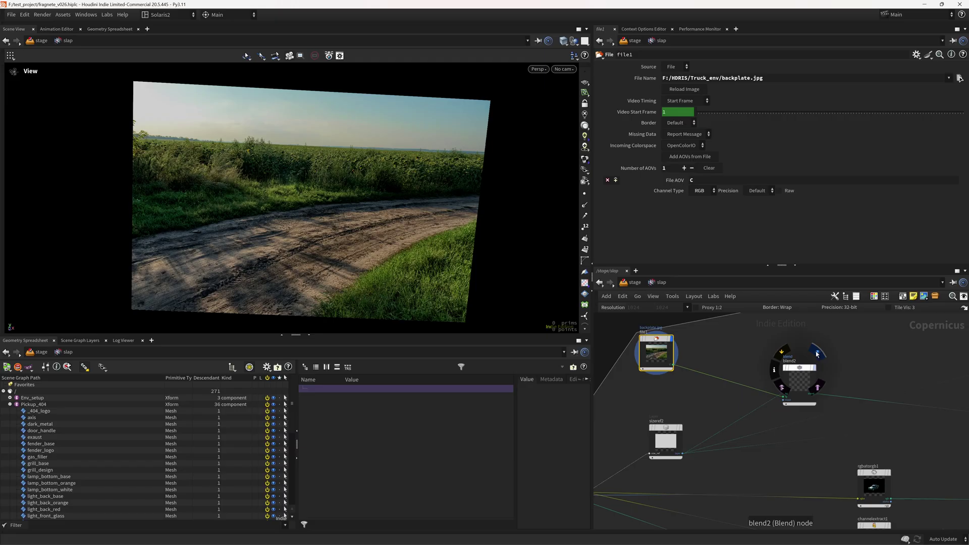
click(818, 353)
mouse_move(713, 386)
middle_down()
mouse_move(702, 351)
mouse_move(712, 395)
middle_up()
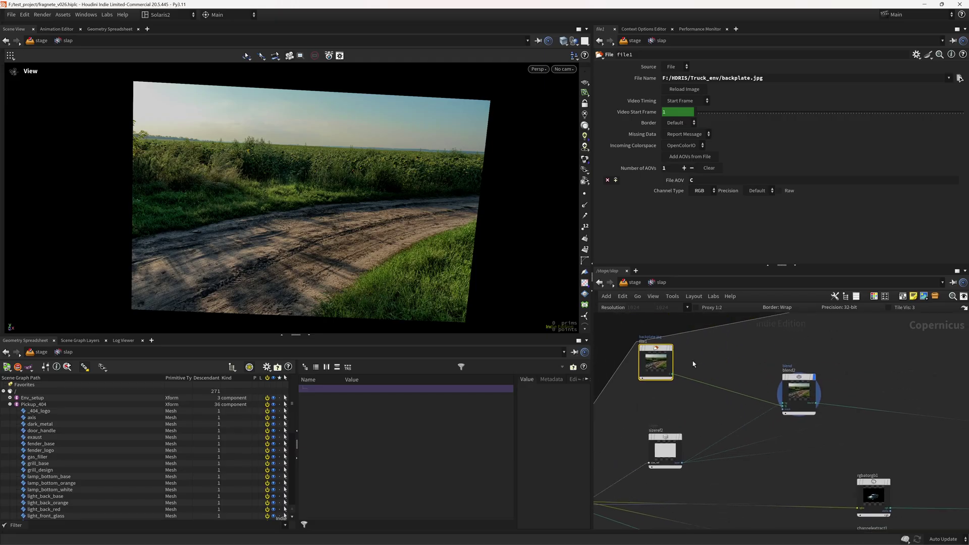
click(674, 334)
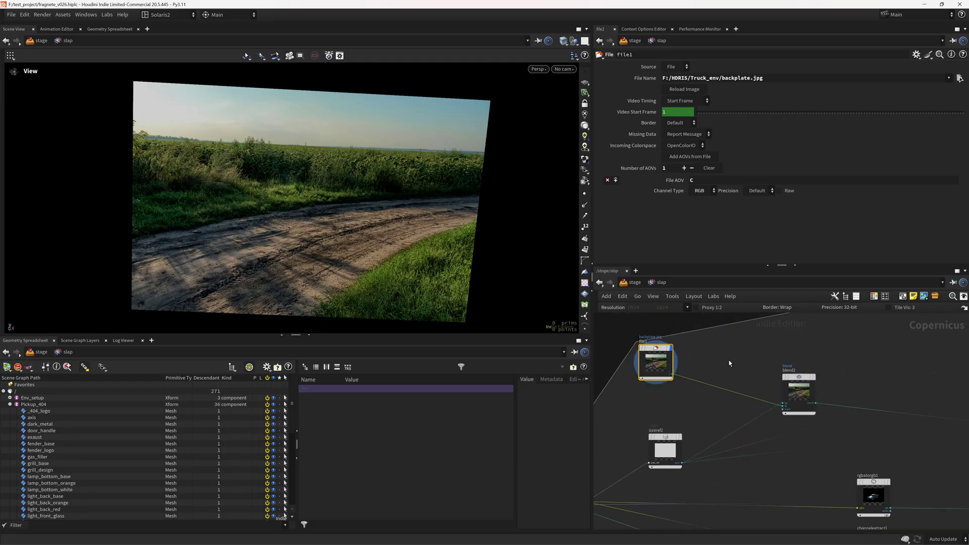
middle_drag(714, 352, 691, 348)
scroll(698, 368, up, 3)
scroll(730, 363, down, 3)
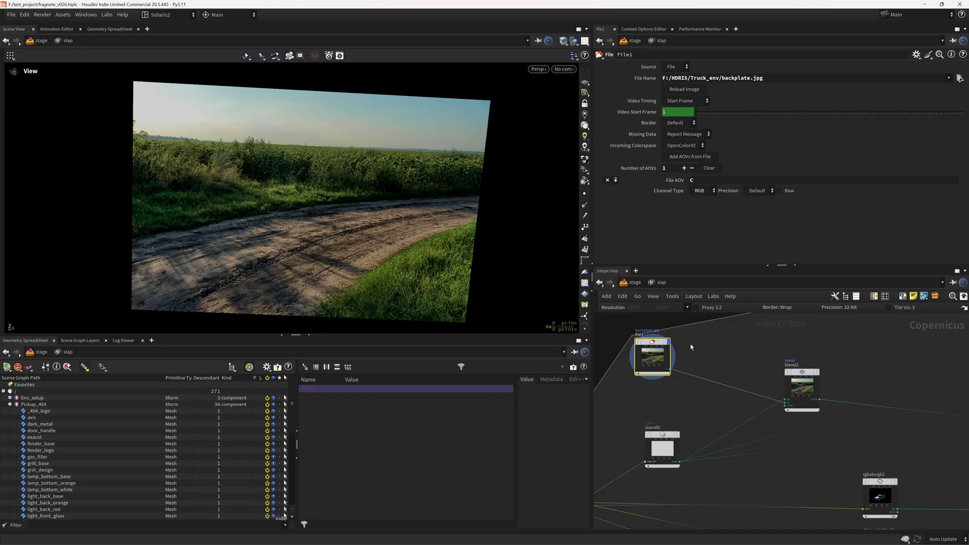
Display the truck render from block_begin1 and compare it with the output of blend2
middle_drag(641, 407, 678, 371)
scroll(688, 358, down, 3)
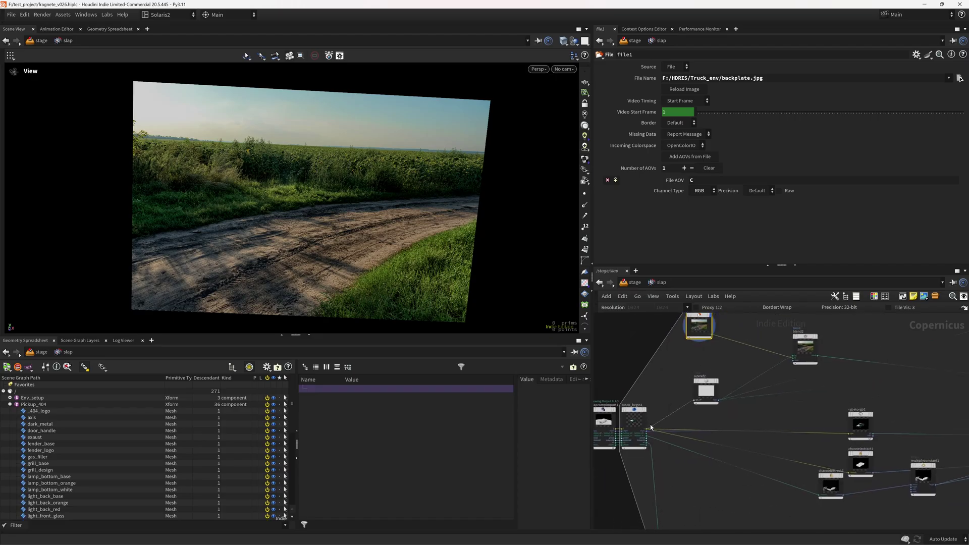
scroll(640, 428, up, 3)
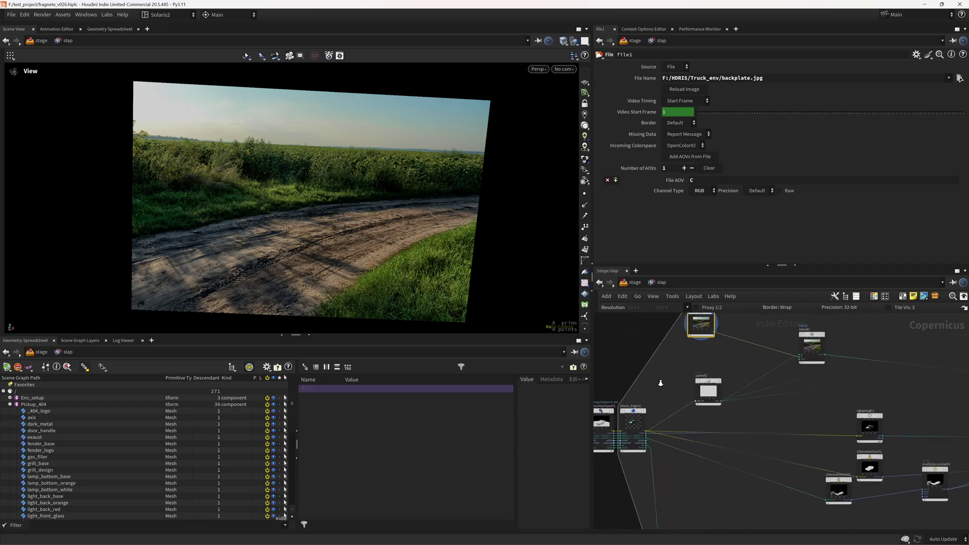
click(635, 428)
middle_drag(736, 342, 650, 405)
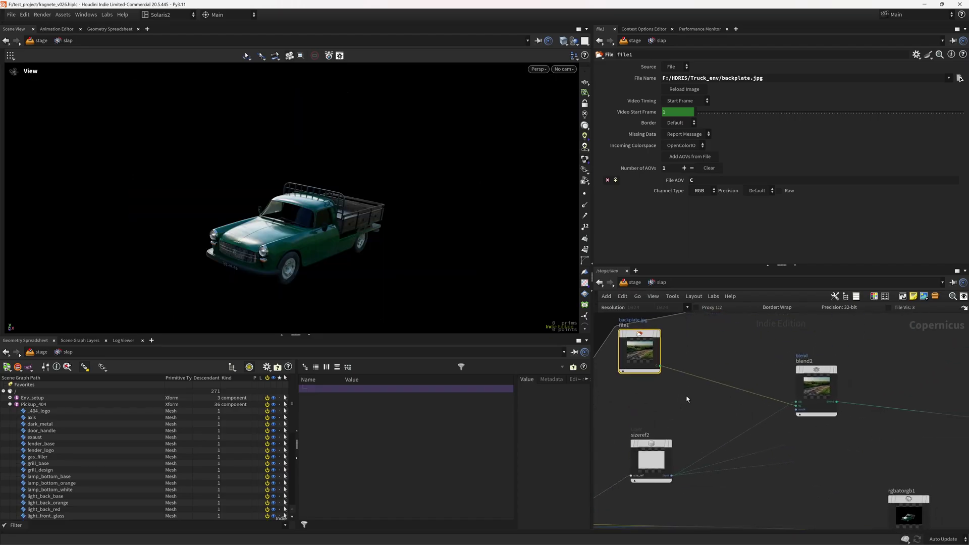
click(834, 369)
middle_drag(663, 445, 682, 416)
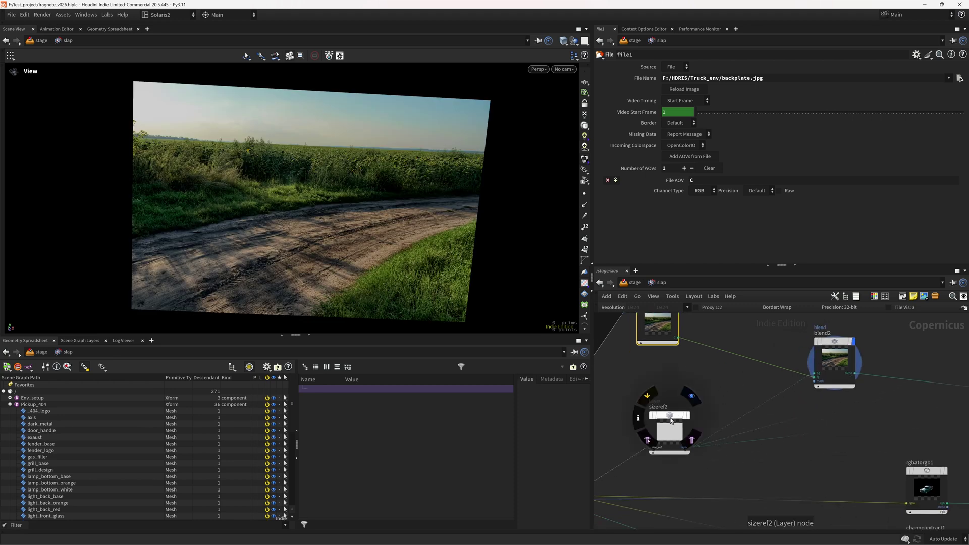
Select sizeref2 to examine its layer settings and follow its connection to blend2 and the nodes beyond
click(671, 421)
middle_drag(736, 379, 710, 403)
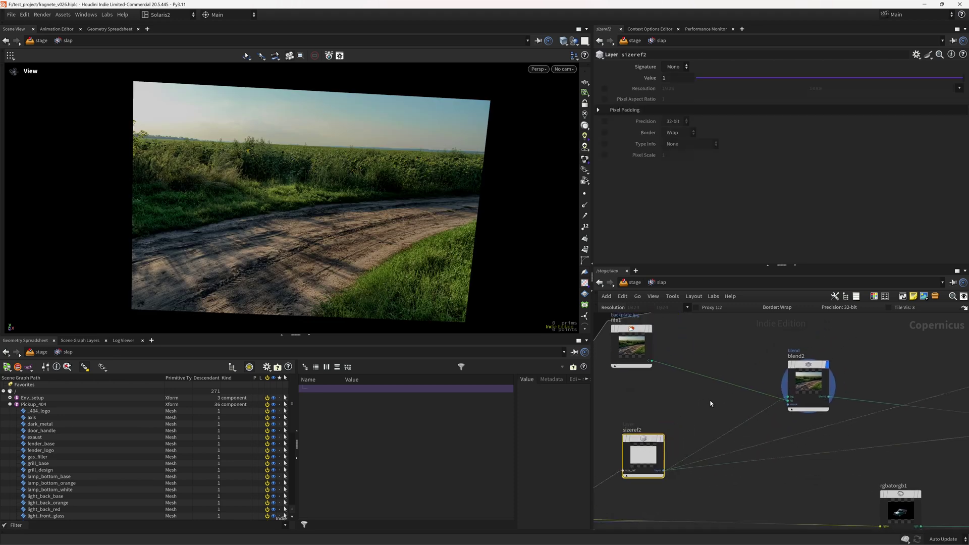
mouse_move(790, 344)
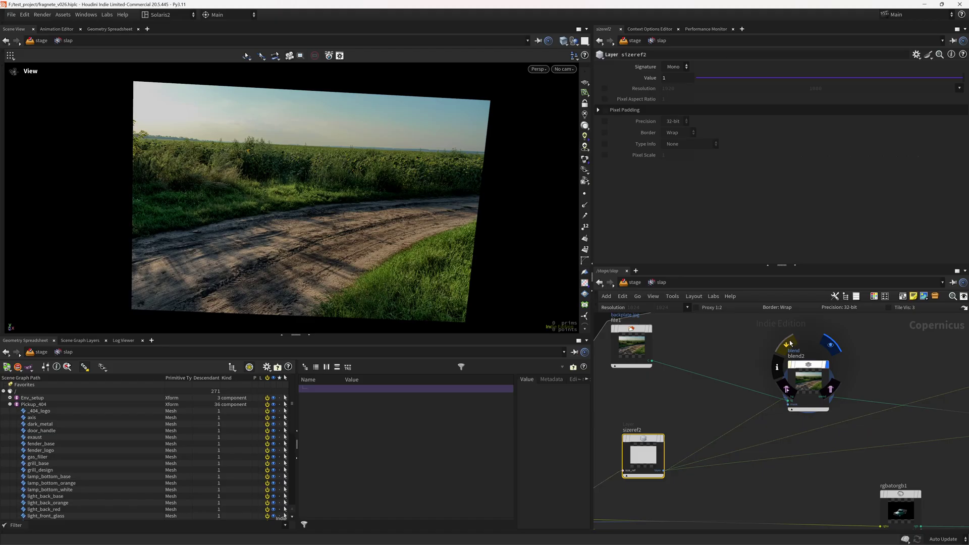
scroll(675, 409, down, 6)
scroll(657, 406, up, 4)
middle_drag(733, 389, 658, 406)
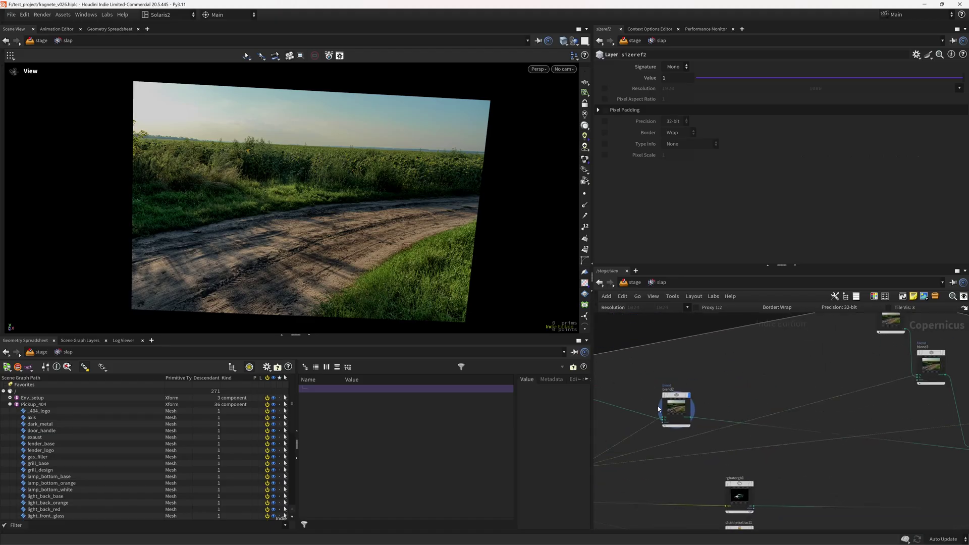
Follow the network from blend2 to switch1's inputs and display the backplate copy.jpg image of file3
scroll(658, 405, down, 4)
middle_drag(787, 381, 668, 407)
scroll(748, 403, up, 5)
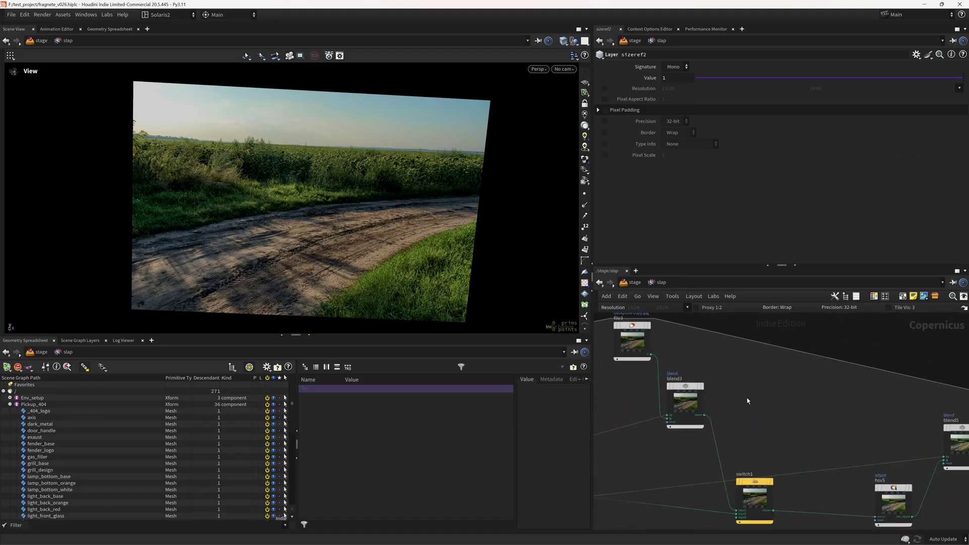
middle_drag(749, 400, 850, 359)
scroll(744, 402, down, 1)
scroll(693, 385, down, 5)
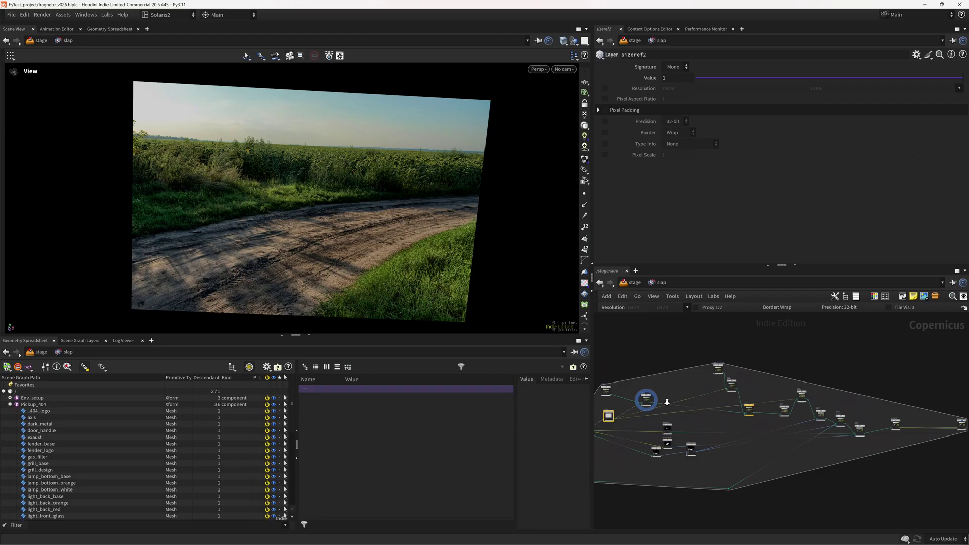
scroll(666, 402, up, 2)
middle_drag(669, 374, 712, 363)
middle_drag(852, 358, 735, 389)
scroll(734, 388, up, 5)
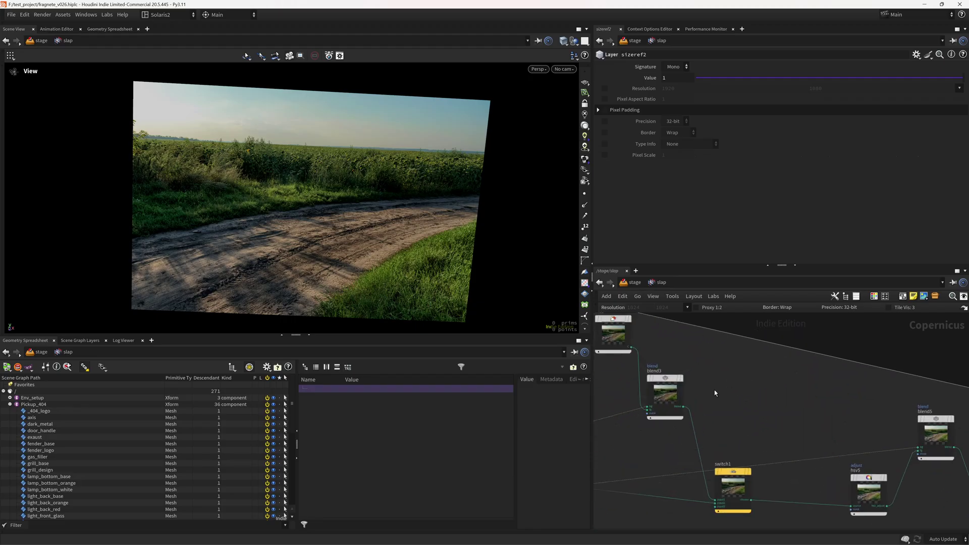
click(686, 345)
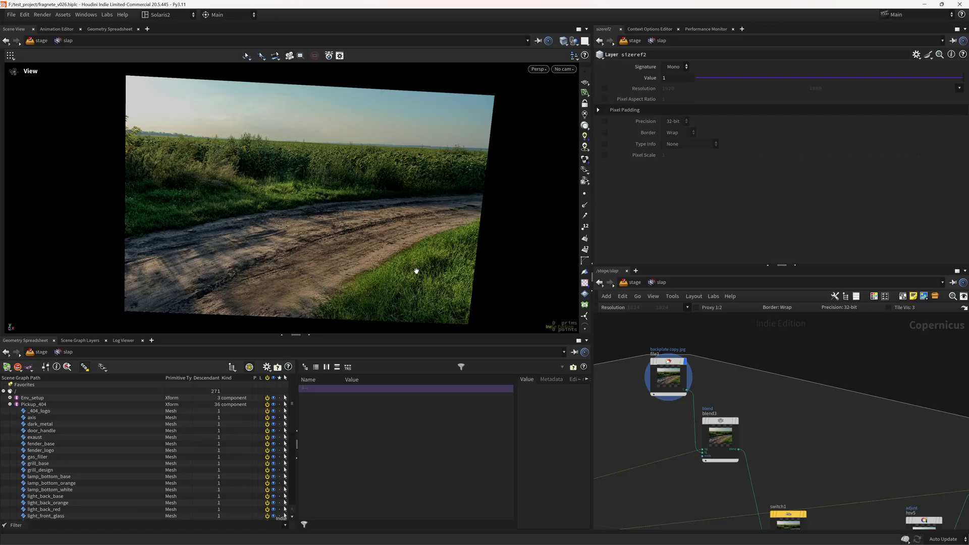
Display the output of blend3 and compare it with that of hsv5, past switch1
middle_drag(740, 391, 737, 365)
click(735, 379)
middle_drag(788, 417, 685, 398)
scroll(773, 385, down, 3)
scroll(731, 440, up, 3)
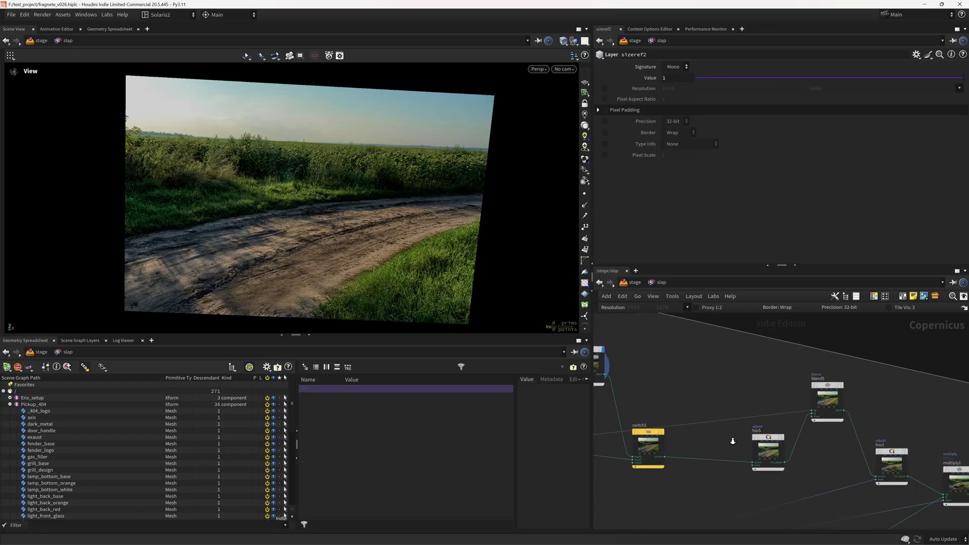
middle_drag(731, 440, 674, 438)
click(718, 435)
middle_drag(769, 457, 679, 455)
scroll(723, 437, down, 1)
scroll(691, 442, up, 1)
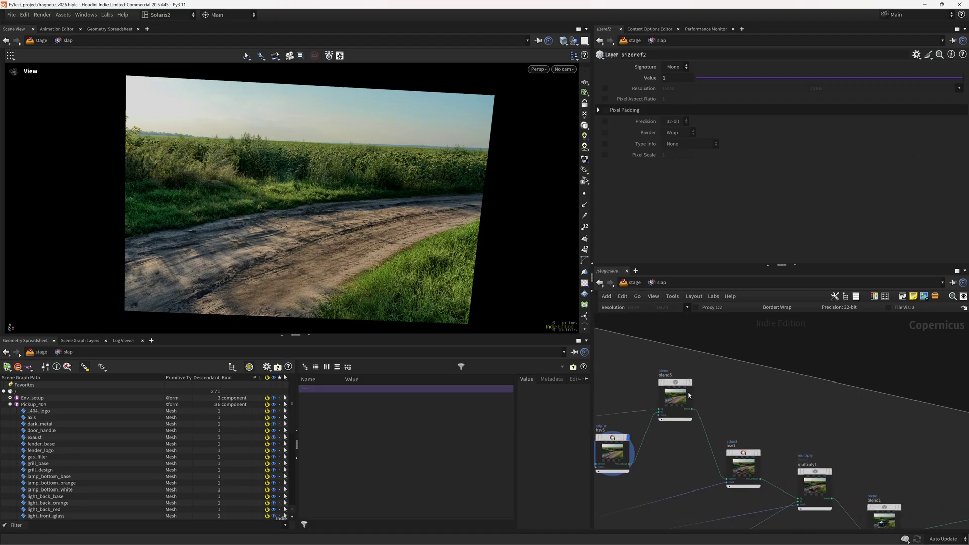
Display the output of blend5 and compare it with that of hsv1
click(695, 369)
middle_drag(748, 437, 711, 381)
click(719, 396)
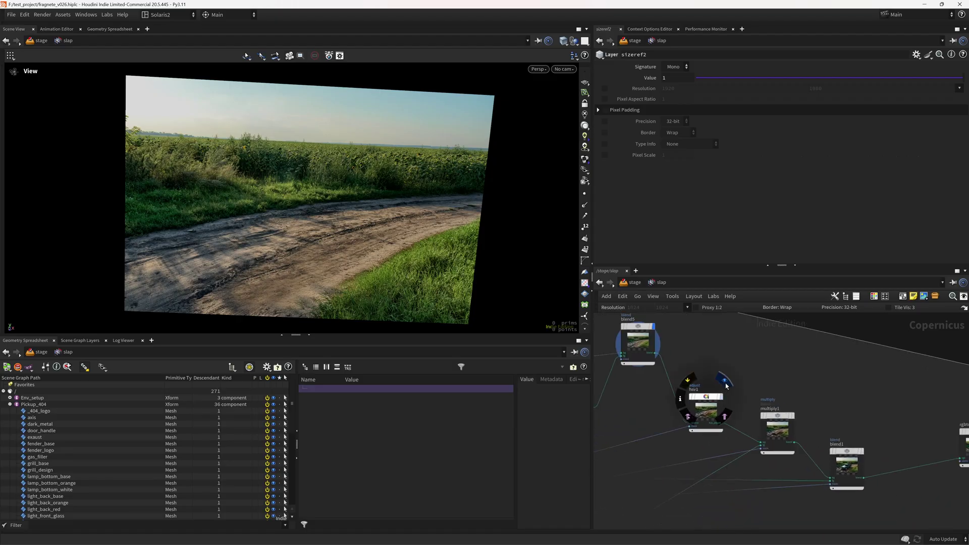
Display the shadow channel from channelextract2 and select the node to examine its extraction settings
scroll(676, 414, down, 4)
scroll(628, 404, up, 5)
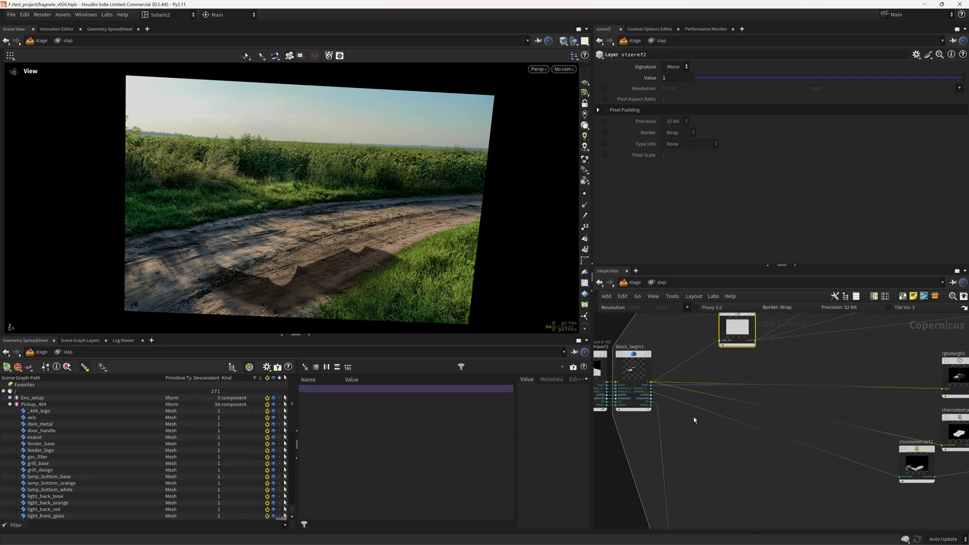
middle_drag(858, 444, 659, 421)
click(737, 408)
middle_drag(794, 486, 770, 485)
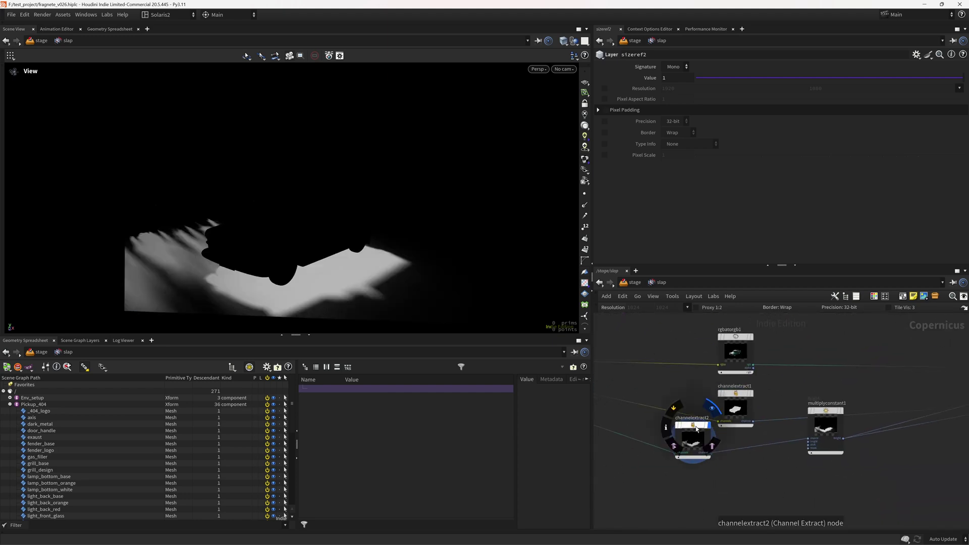
click(692, 439)
Display the brightened shadow mask of multiplyconstant1 and follow its connections to hsv1 and multiply1
middle_drag(714, 457, 614, 479)
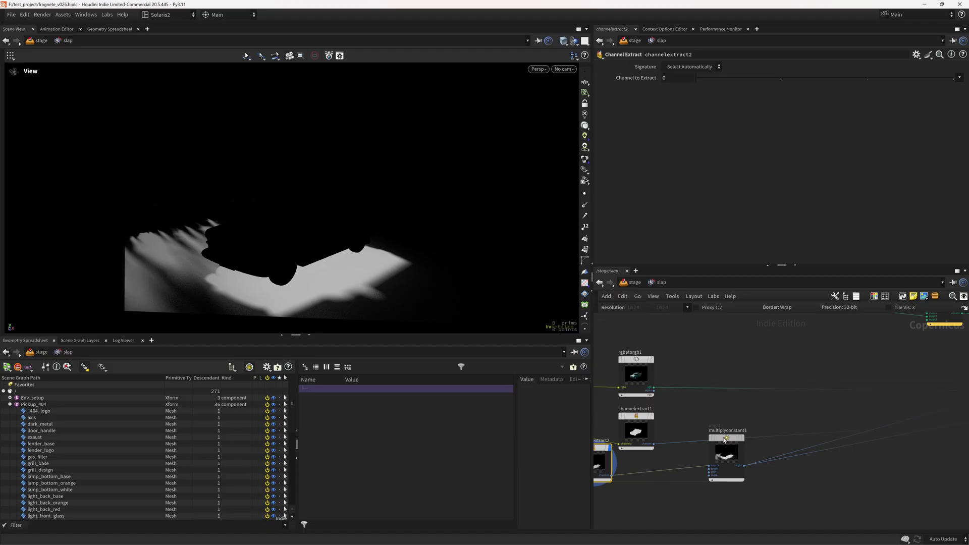
click(748, 436)
middle_drag(860, 484, 681, 499)
scroll(681, 499, down, 1)
middle_drag(922, 430, 651, 470)
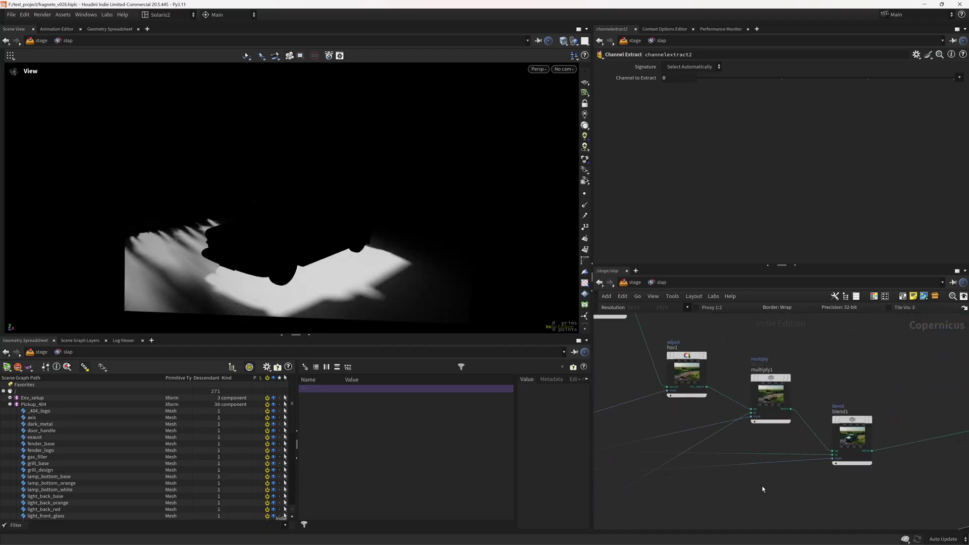
middle_drag(763, 489, 716, 530)
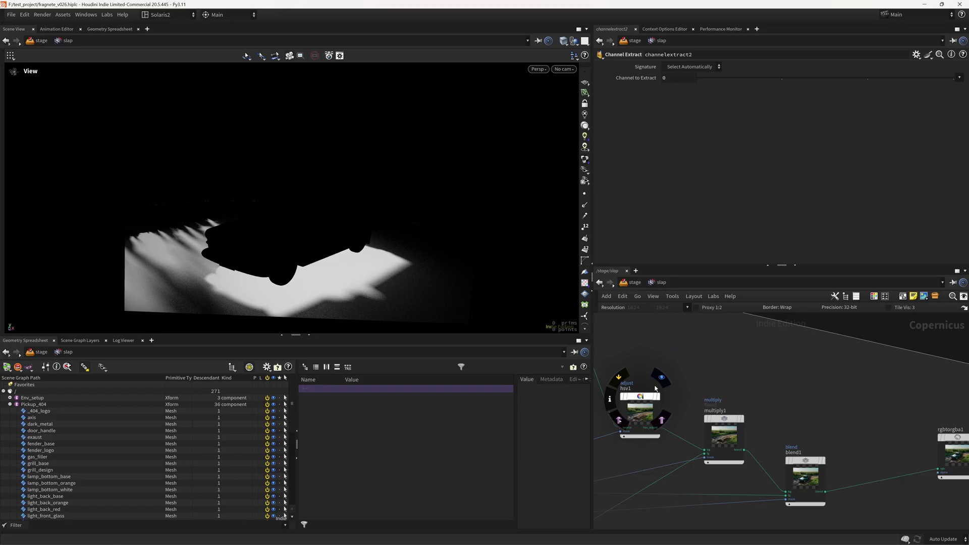
Display and select hsv1, try a lower Value Scale for the shadow area, and undo the change
click(639, 404)
middle_drag(640, 399, 712, 381)
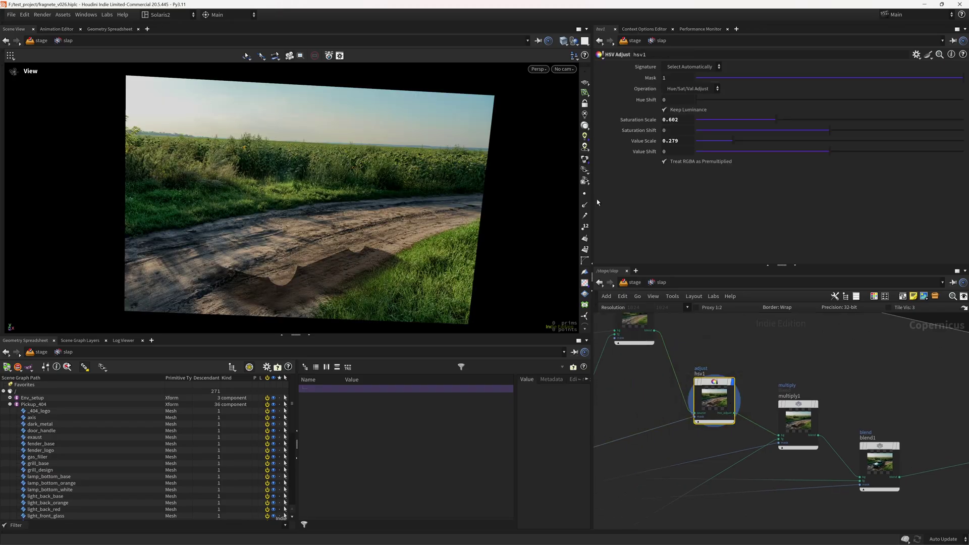
mouse_move(732, 142)
mouse_down()
mouse_move(721, 142)
mouse_move(755, 140)
mouse_move(721, 142)
mouse_up()
key(ctrl+z)
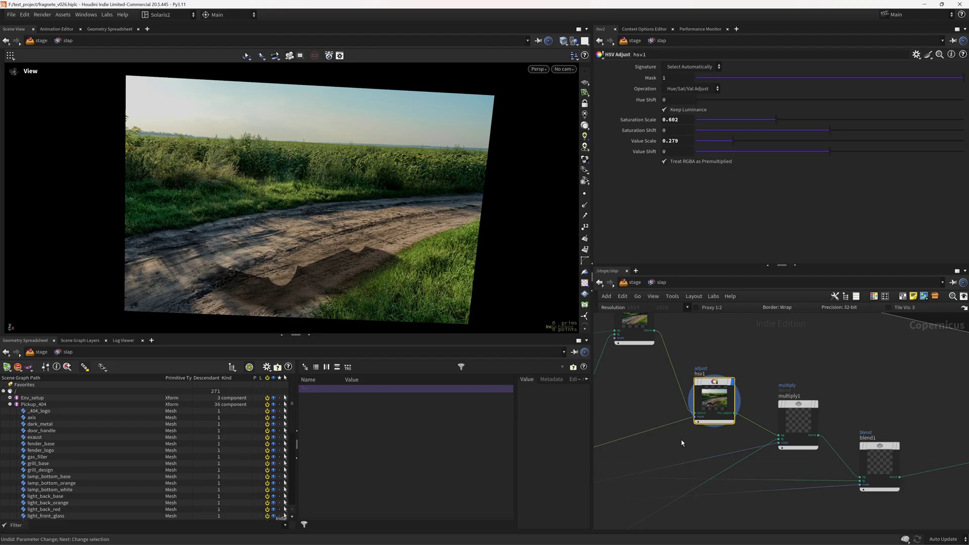
Examine hsv1's connection to multiply1 and display the multiplied shadow result
scroll(681, 443, up, 6)
scroll(701, 439, down, 5)
middle_drag(701, 439, 661, 452)
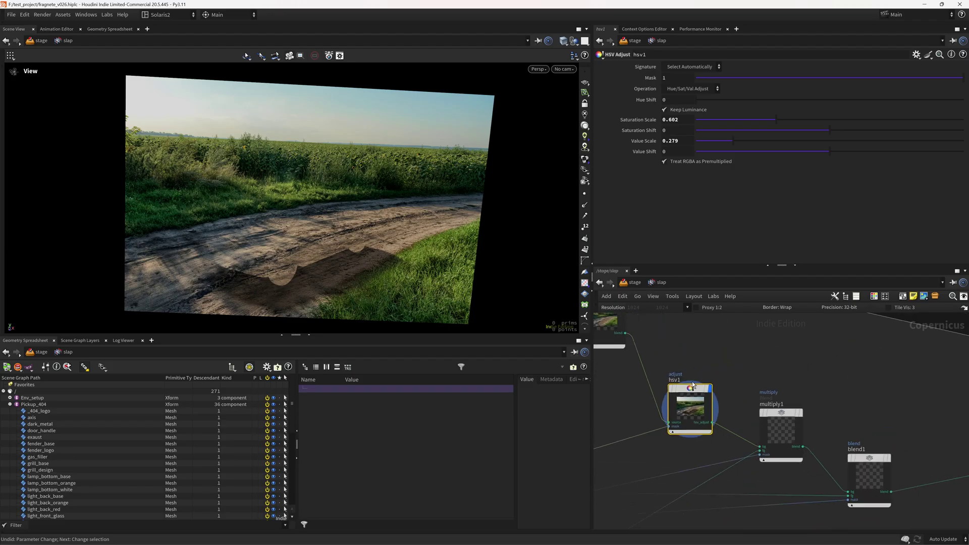
middle_drag(795, 358, 800, 311)
scroll(750, 360, down, 3)
scroll(720, 356, up, 3)
mouse_move(714, 405)
click(720, 366)
Display the truck mask of channelextract1 and examine the block_begin1 outputs that feed the extract nodes
scroll(729, 456, down, 5)
middle_drag(729, 456, 874, 389)
scroll(651, 439, up, 2)
middle_drag(651, 439, 747, 453)
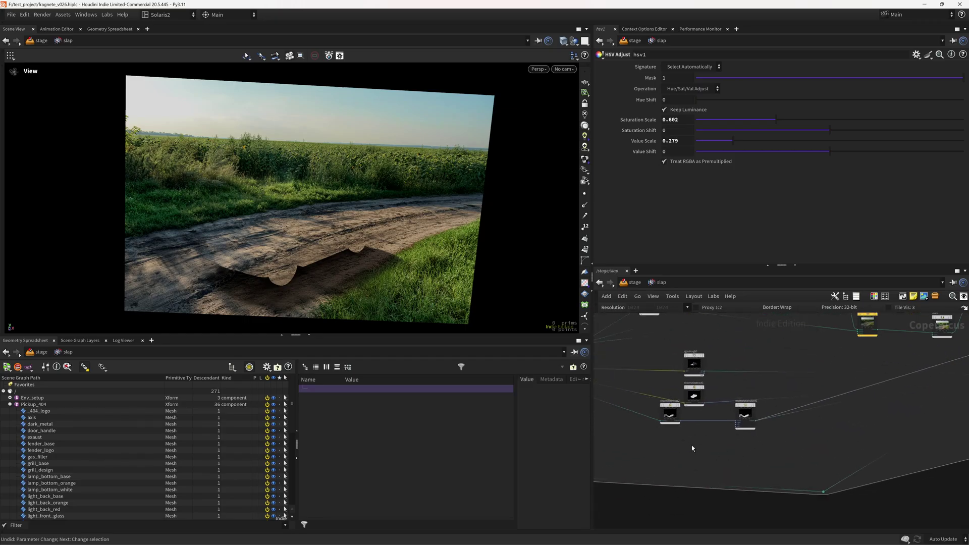
scroll(692, 447, up, 3)
middle_drag(682, 432, 781, 483)
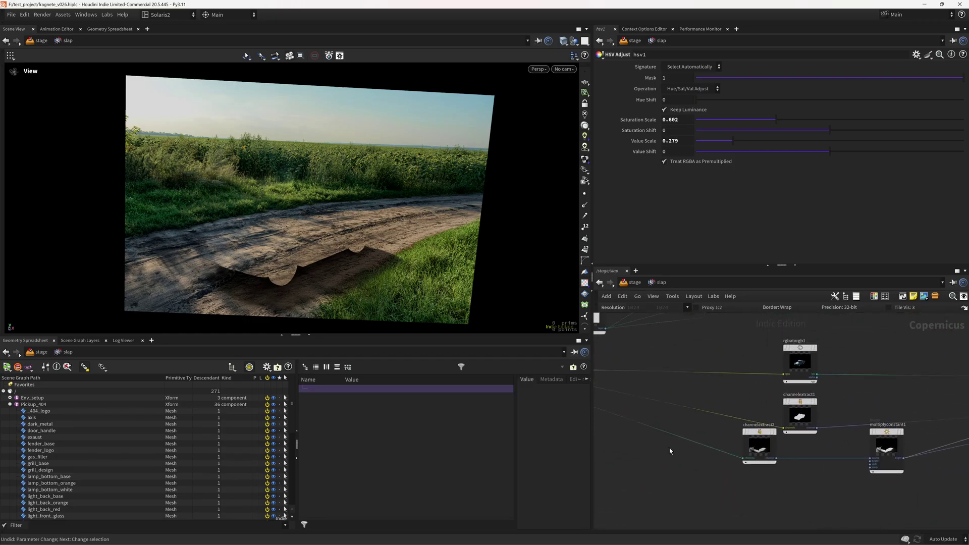
click(813, 402)
middle_drag(697, 397, 874, 391)
scroll(719, 421, up, 5)
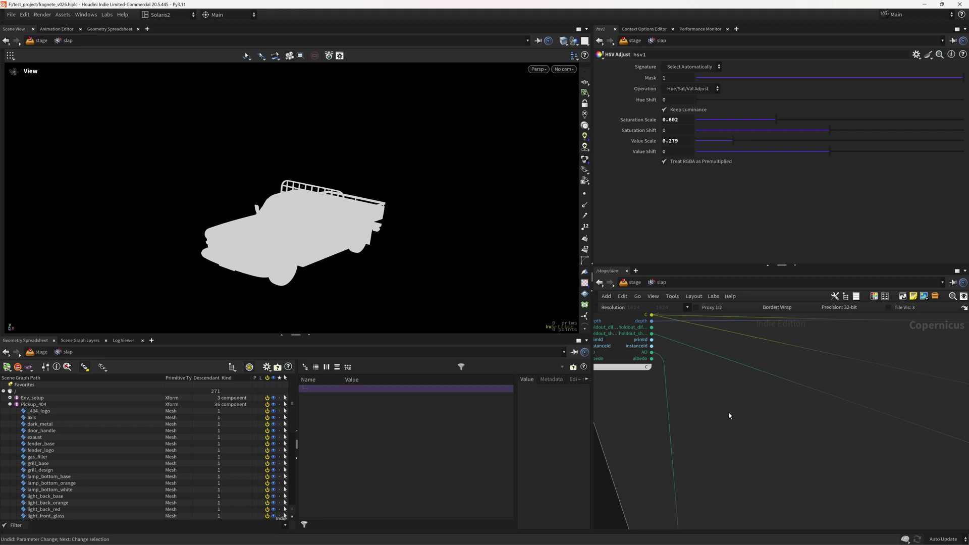
middle_drag(690, 396, 696, 424)
middle_drag(744, 474, 712, 375)
scroll(712, 375, down, 8)
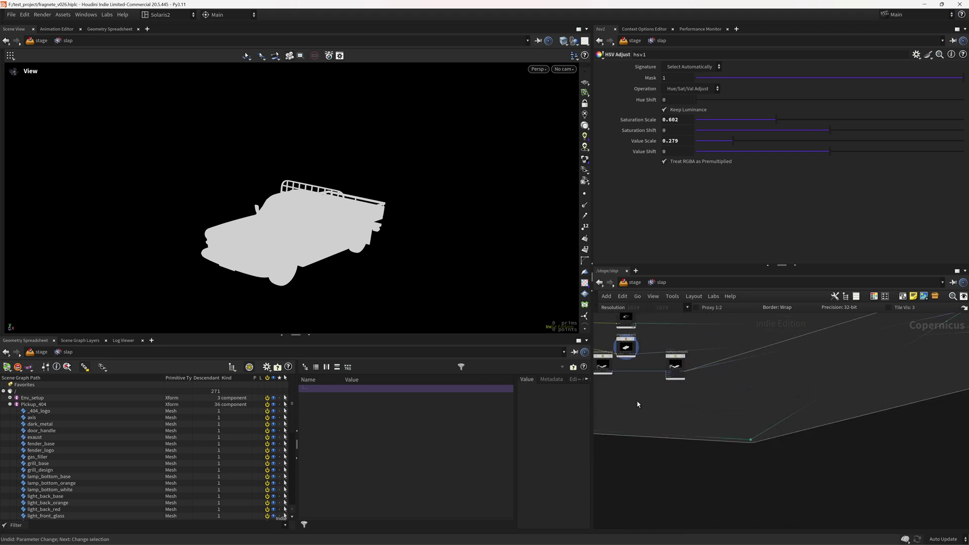
Select multiply1 to examine its Multiply blend settings, and compare its output with that of blend1
scroll(706, 454, up, 5)
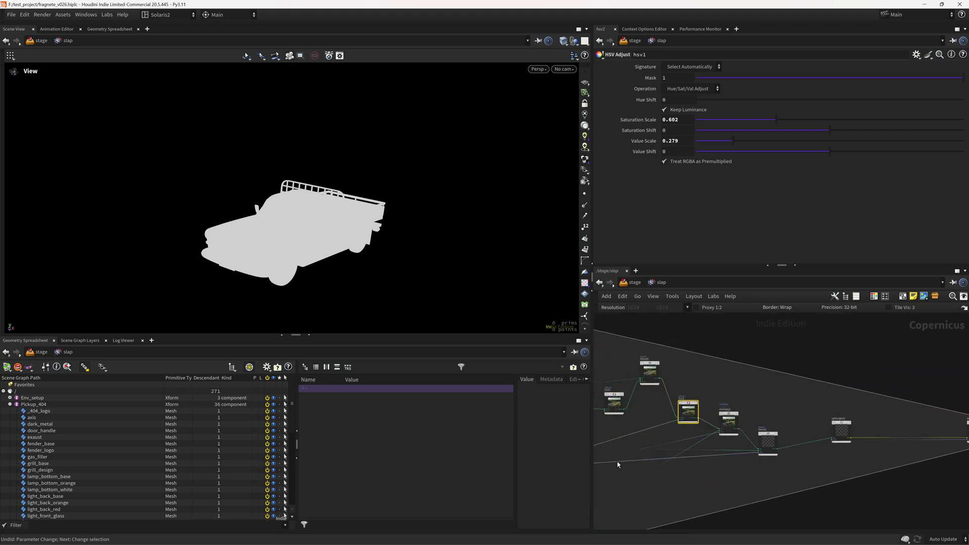
click(779, 329)
click(763, 344)
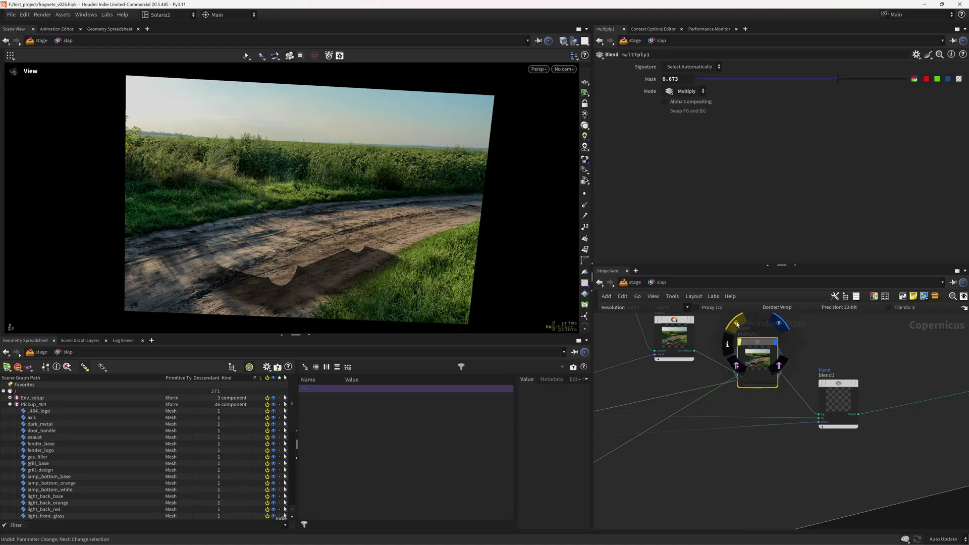
mouse_move(841, 386)
click(859, 365)
Trace blend1's foreground input back to rgbatorgb1 and display the isolated truck render
scroll(833, 369, down, 3)
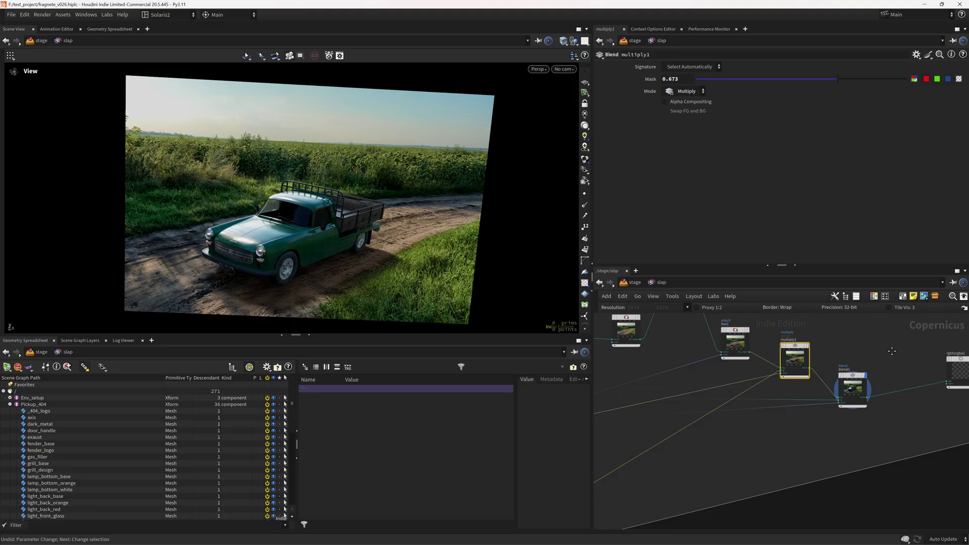
scroll(832, 370, up, 1)
scroll(809, 350, down, 3)
middle_drag(809, 350, 852, 383)
middle_drag(765, 364, 912, 349)
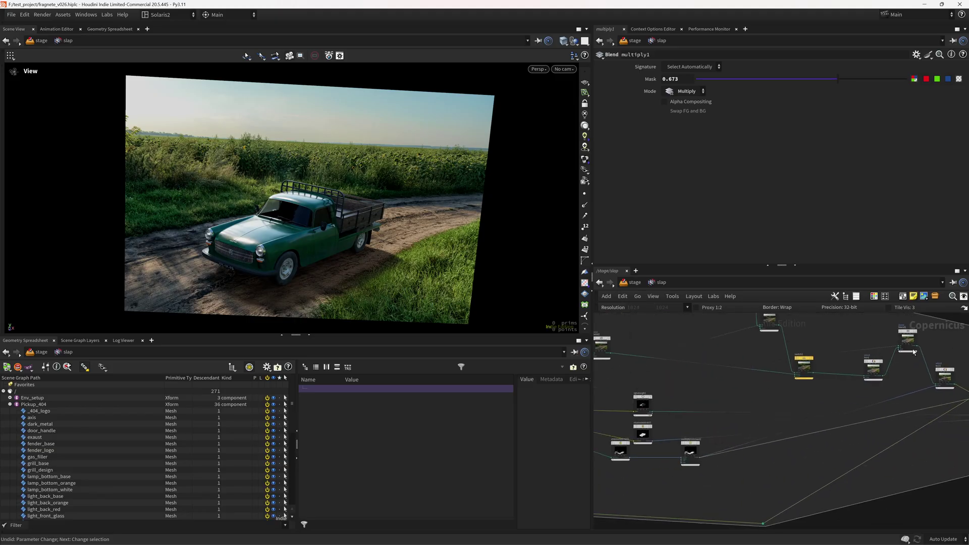
middle_drag(656, 397, 820, 399)
scroll(810, 384, up, 5)
mouse_move(798, 437)
click(833, 412)
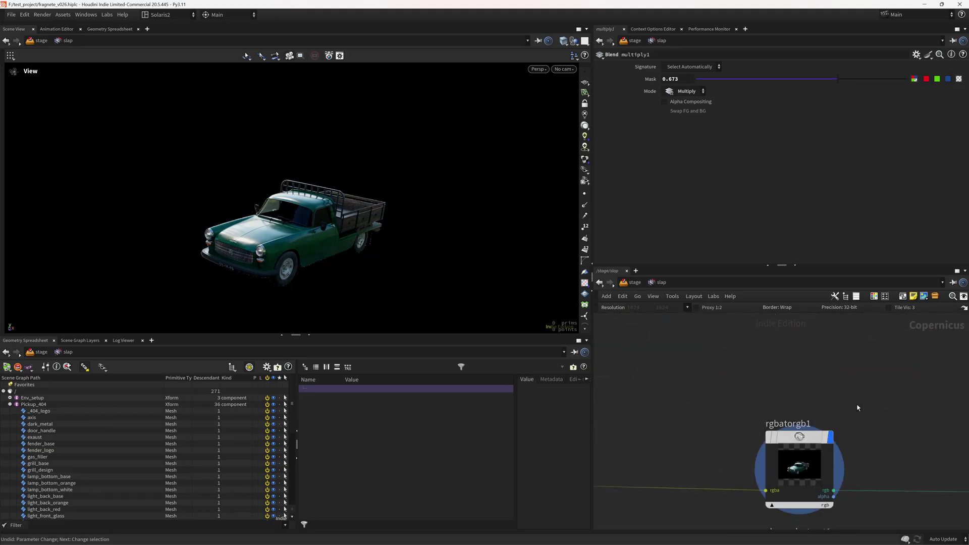
middle_drag(888, 422, 797, 379)
scroll(442, 226, down, 4)
drag(365, 255, 479, 278)
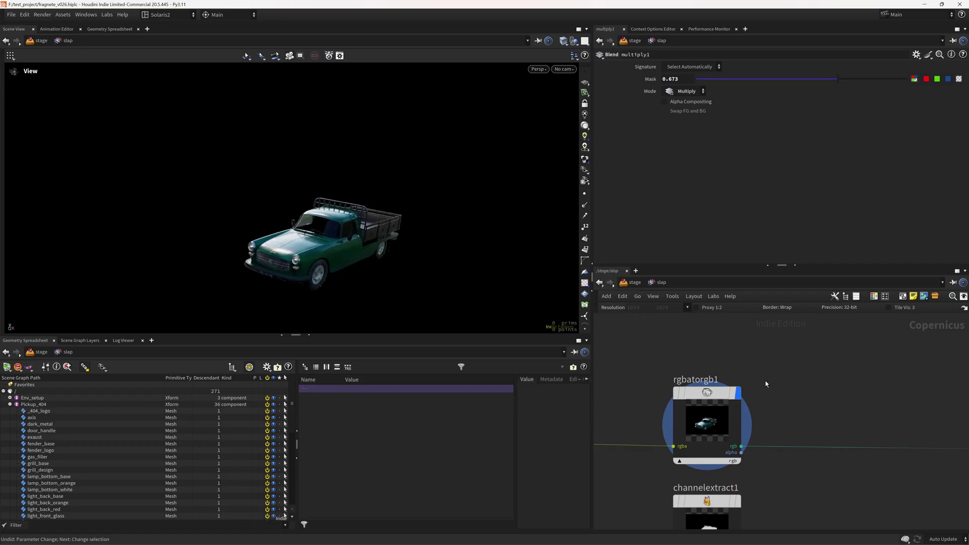
Compare the shadowed backplate of multiply1 with the alpha mask extracted by channelextract1
scroll(765, 384, down, 8)
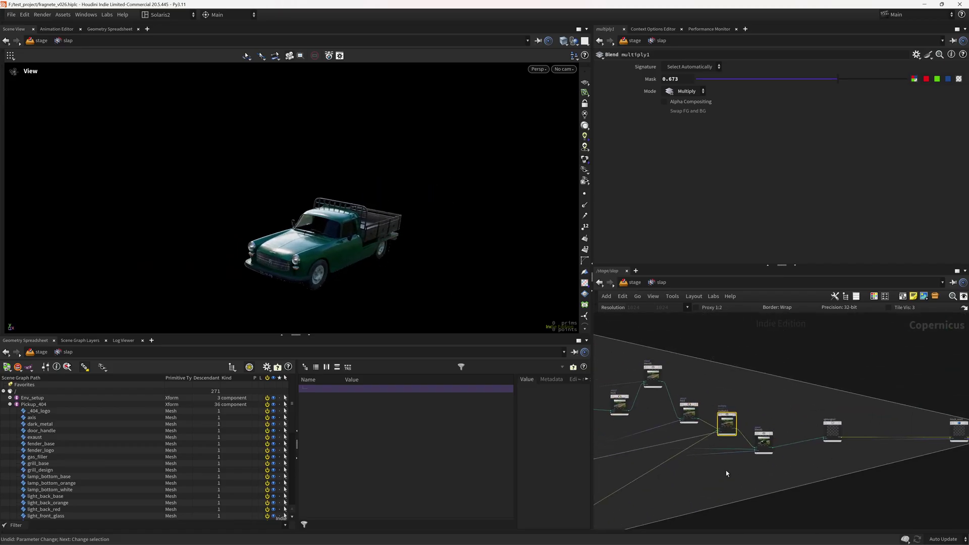
scroll(727, 469, up, 4)
click(740, 369)
middle_drag(672, 492, 912, 415)
scroll(719, 472, down, 3)
middle_drag(679, 446, 700, 460)
scroll(626, 462, up, 1)
middle_drag(609, 462, 664, 469)
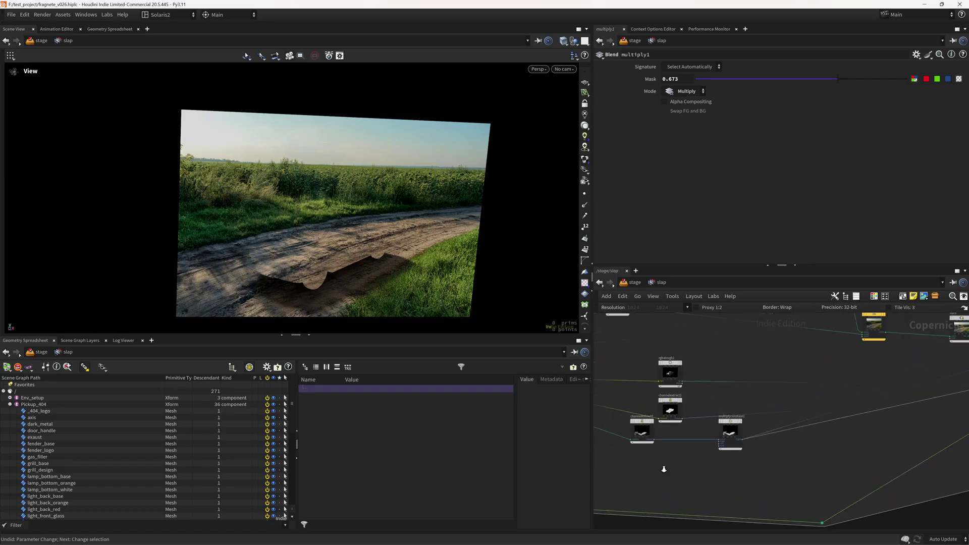
scroll(663, 470, up, 2)
key(r)
scroll(722, 379, up, 3)
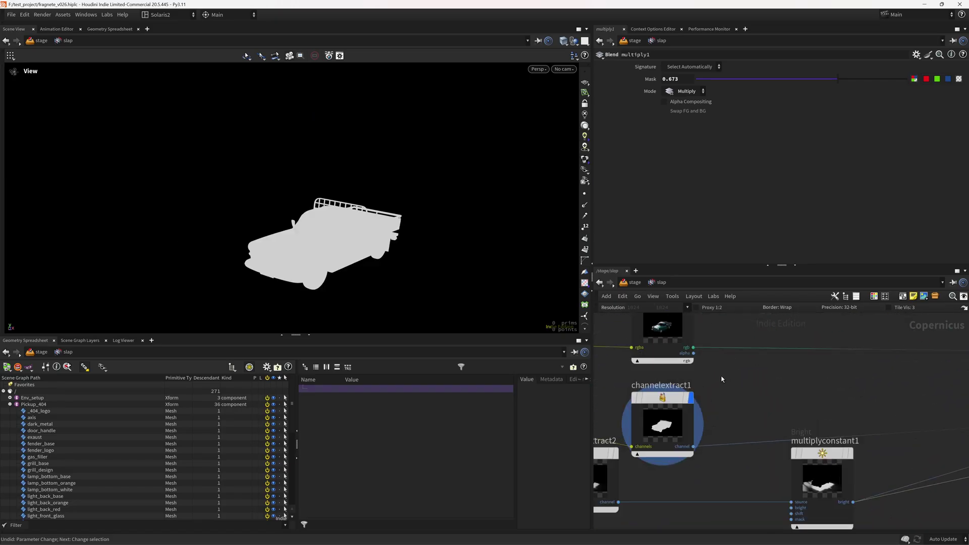
middle_drag(722, 379, 745, 407)
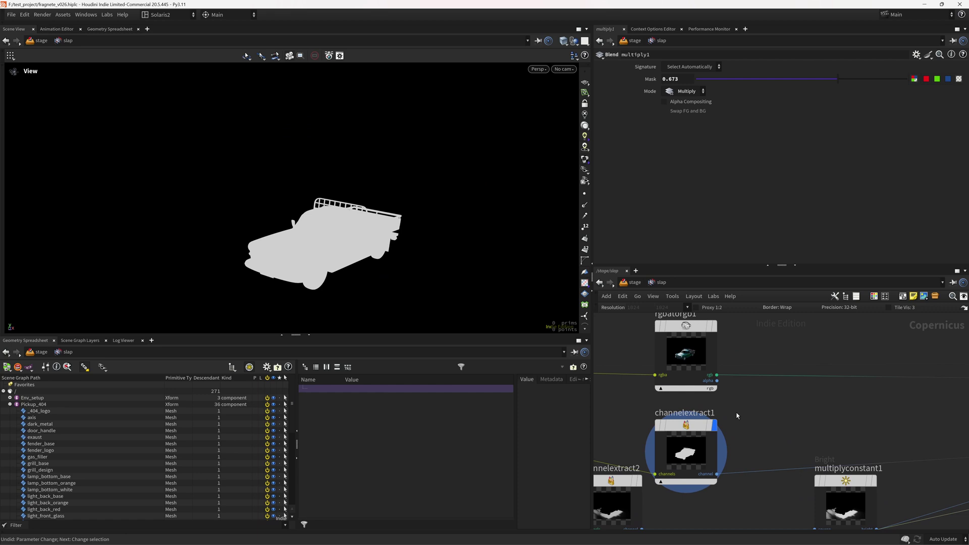
scroll(691, 424, up, 2)
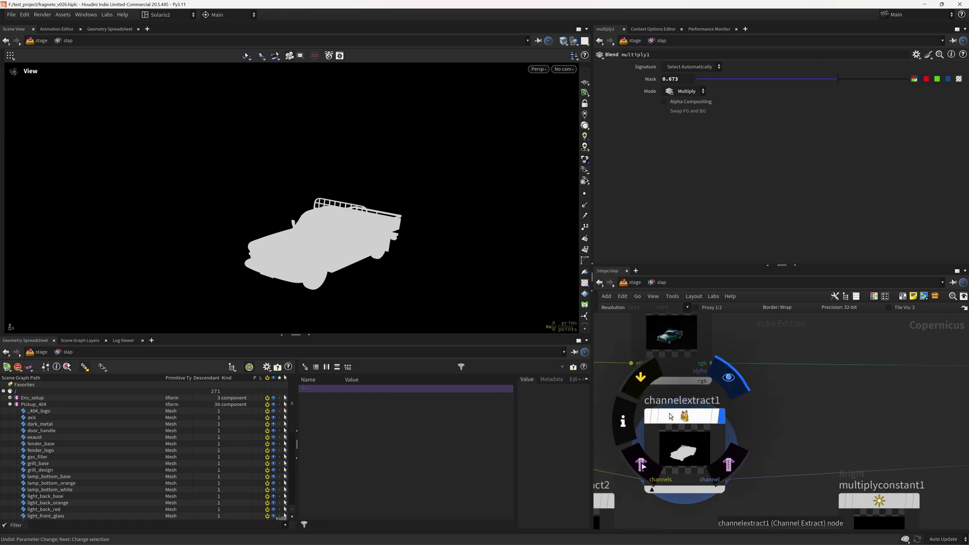
Display multiply1, blend1 and the final RGBA conversion node in turn to review the end of the comp
scroll(821, 412, down, 4)
middle_drag(926, 389, 610, 403)
middle_drag(949, 429, 587, 524)
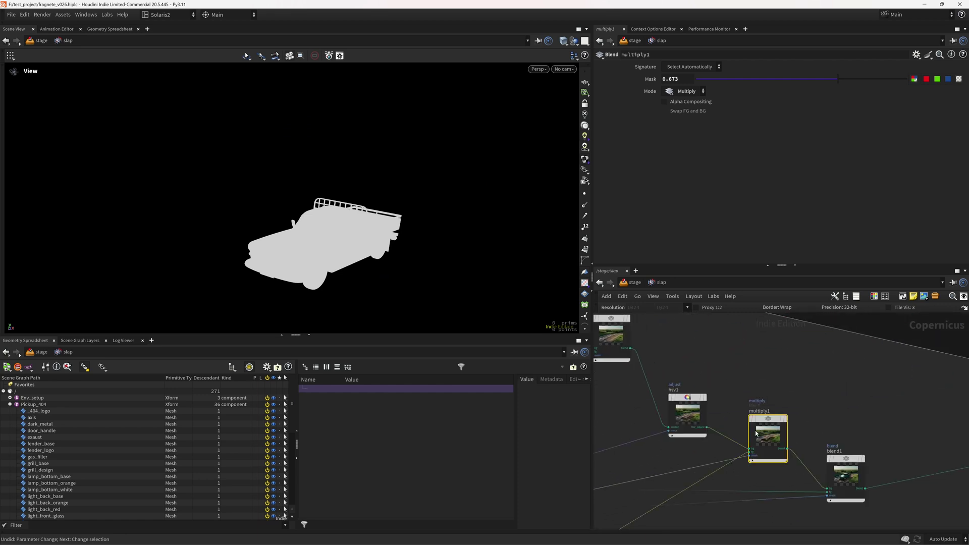
click(779, 416)
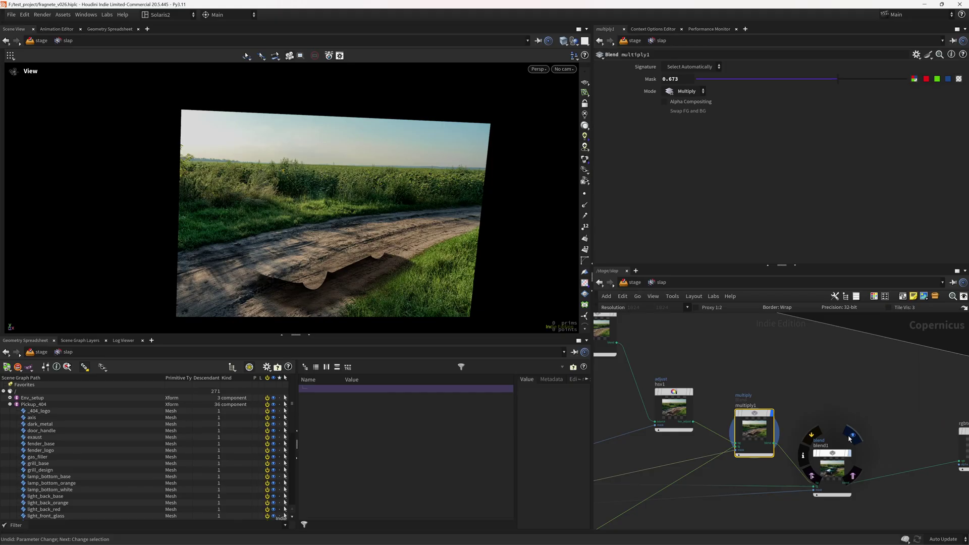
click(853, 436)
middle_drag(865, 415, 698, 397)
middle_drag(811, 403, 678, 397)
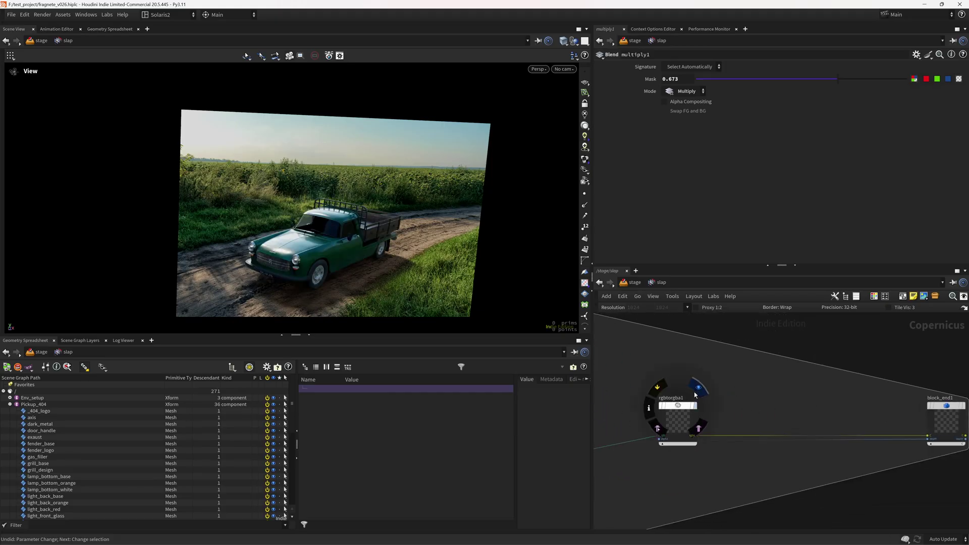
click(698, 390)
Return to the stage and look through /cameras/camera1 with the viewport rendering in Karma XPU
middle_drag(831, 399, 834, 366)
scroll(770, 382, down, 3)
click(634, 282)
scroll(677, 309, down, 3)
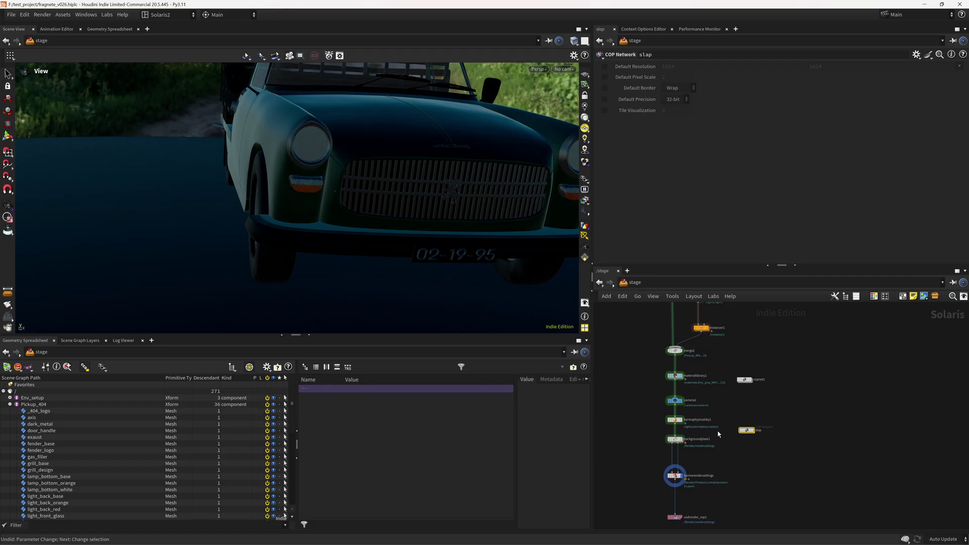
middle_drag(706, 435, 731, 402)
click(564, 69)
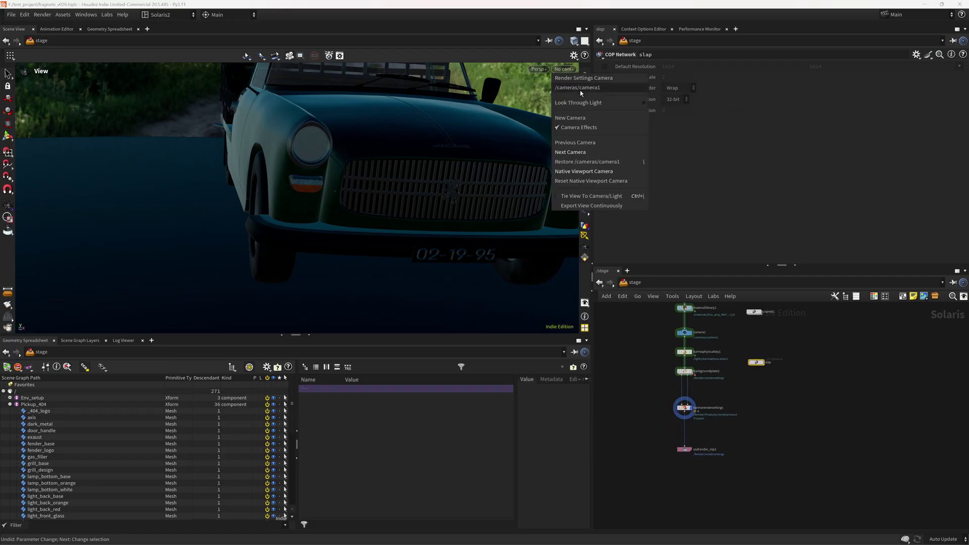
click(570, 94)
click(515, 69)
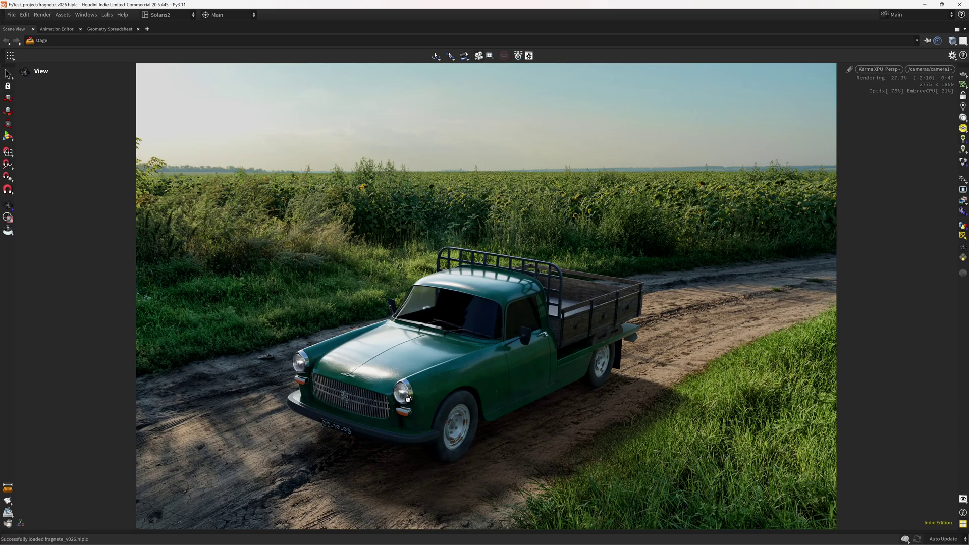
Set the viewport renderer to Houdini VK and open the network inside materiallibrary1
click(878, 68)
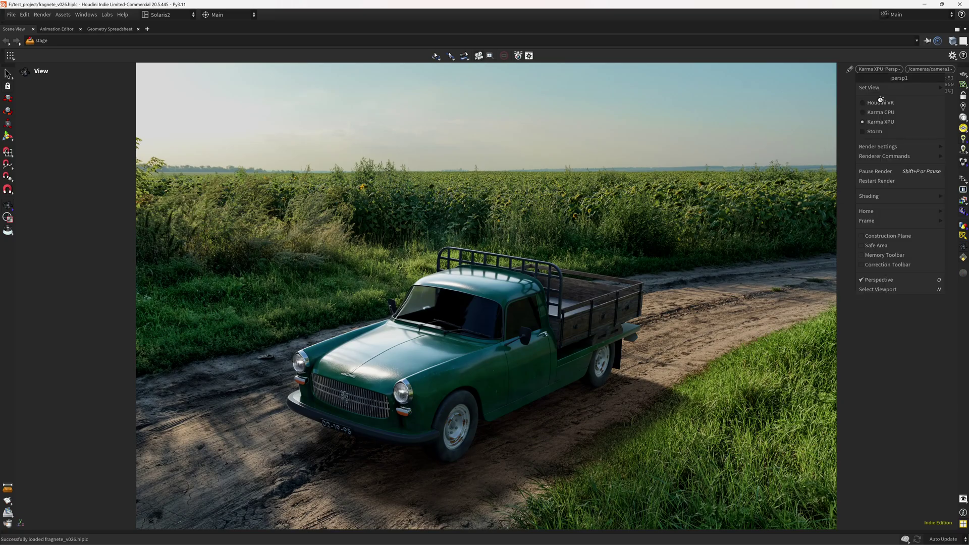
click(874, 100)
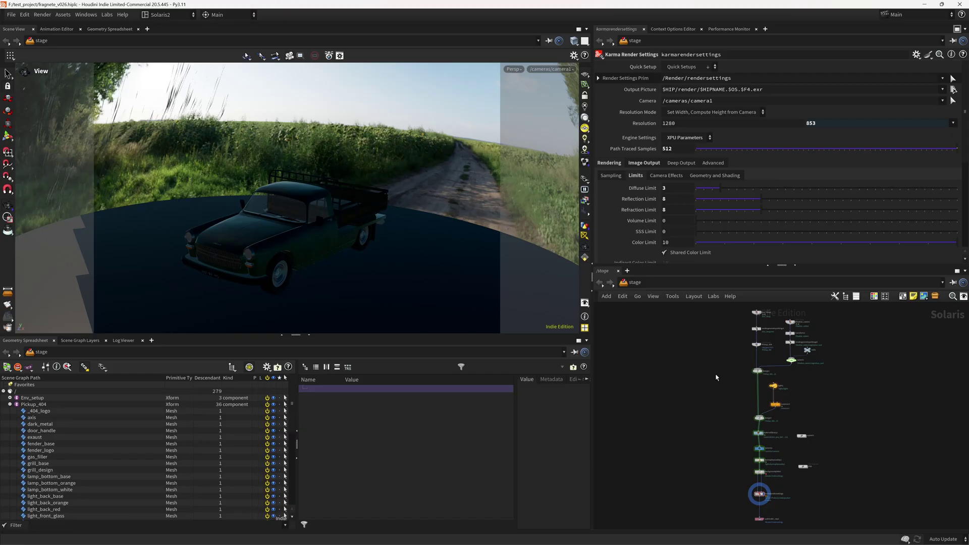
middle_drag(716, 376, 655, 369)
scroll(737, 415, up, 6)
middle_drag(706, 426, 732, 402)
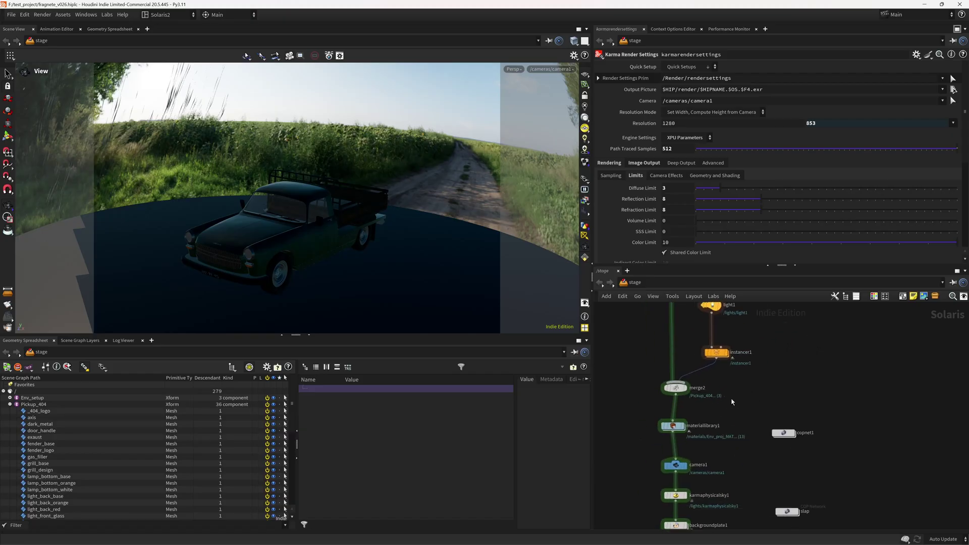
click(674, 425)
double_click(675, 426)
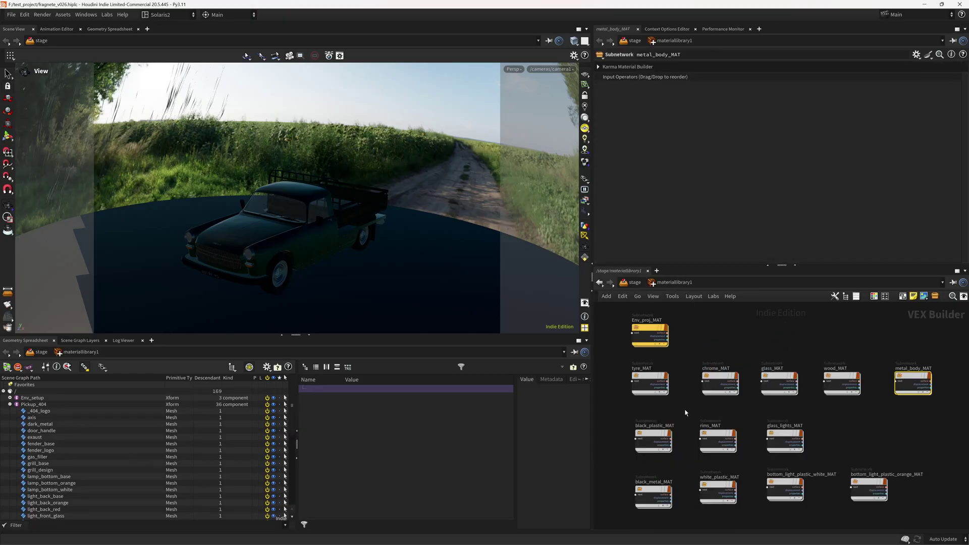
Look over the truck's materials and open the glass_lights_MAT subnetwork
middle_drag(734, 418, 744, 387)
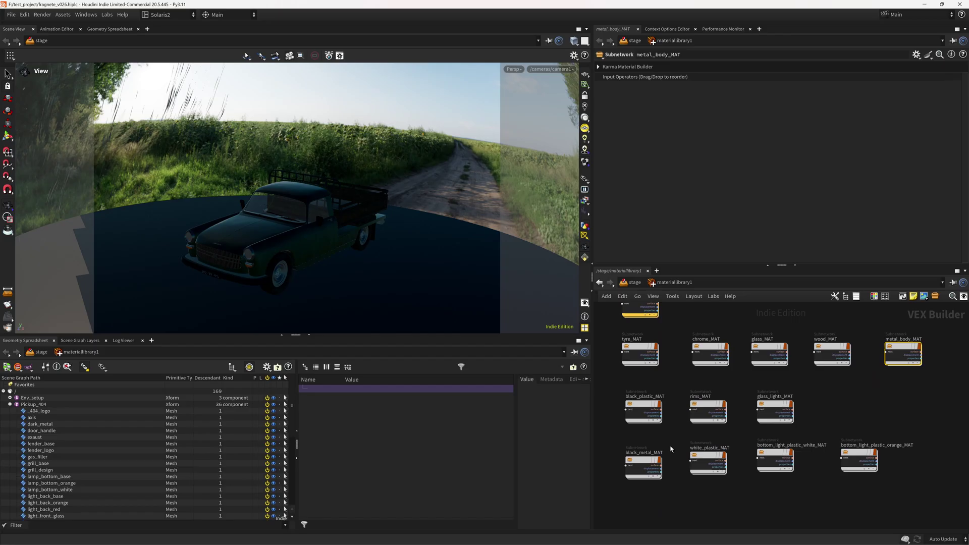
middle_drag(688, 443, 666, 461)
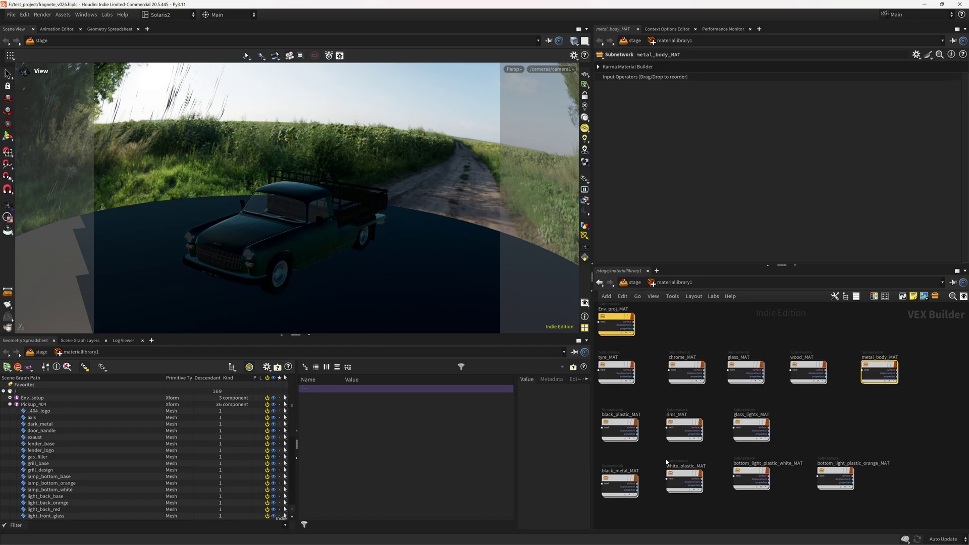
click(752, 425)
double_click(752, 425)
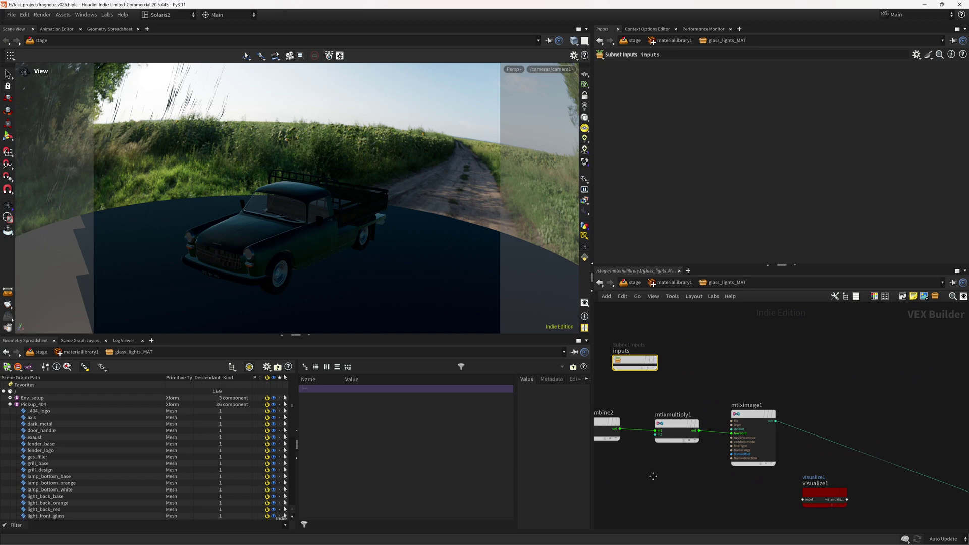
Go back to the stage and open copnet1 to examine its ramp1, blur1 and OUT_DISP_LIGHT nodes
click(636, 284)
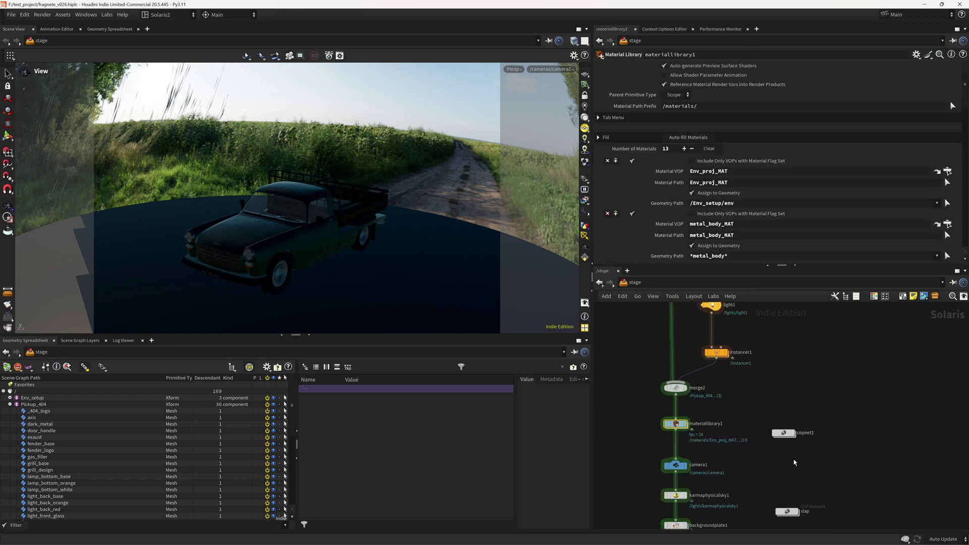
double_click(785, 434)
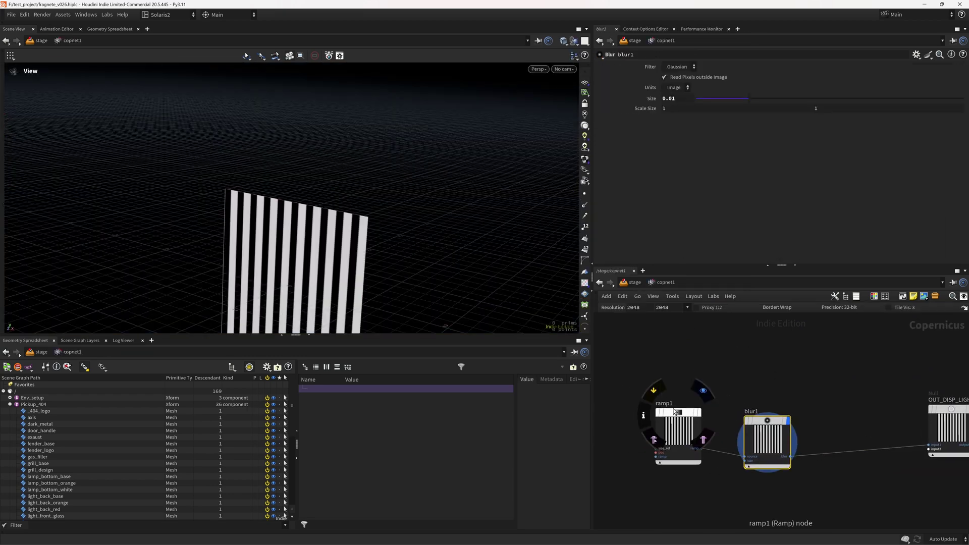
click(676, 444)
middle_drag(775, 381, 748, 369)
drag(734, 355, 744, 496)
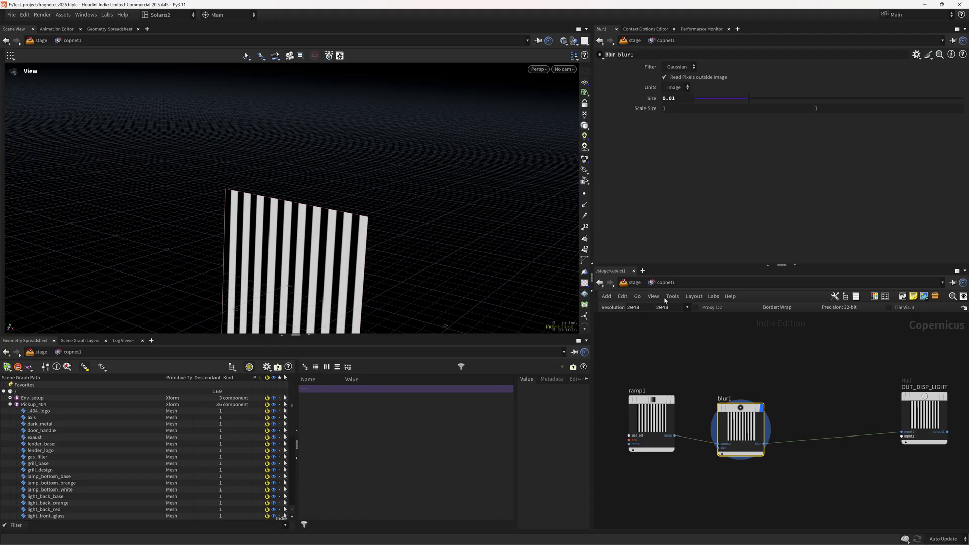
Return to glass_lights_MAT inside materiallibrary1 and examine the settings of mtlxposition1
click(635, 284)
double_click(687, 427)
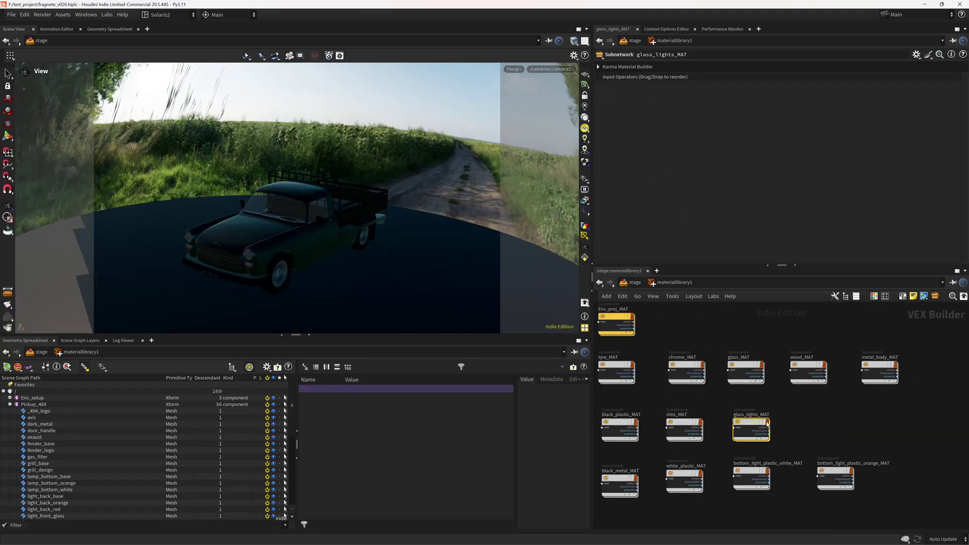
double_click(750, 425)
middle_drag(650, 460, 801, 462)
middle_drag(656, 468, 780, 469)
drag(701, 364, 752, 478)
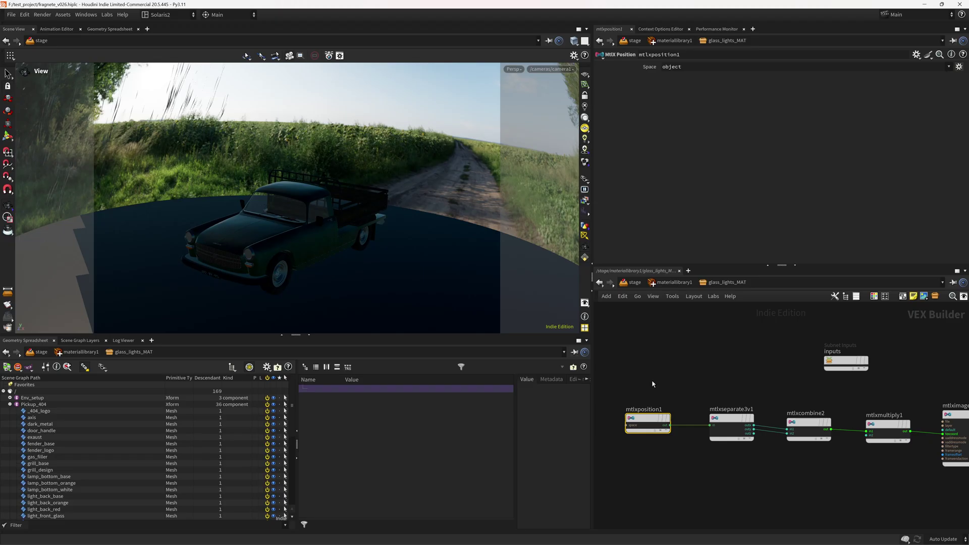
Examine mtlxseparate3v1, mtlxcombine2 and mtlximage1 in turn to follow how the position feeds the displacement texture
middle_drag(716, 478, 684, 476)
drag(695, 369, 700, 479)
middle_drag(750, 444, 713, 450)
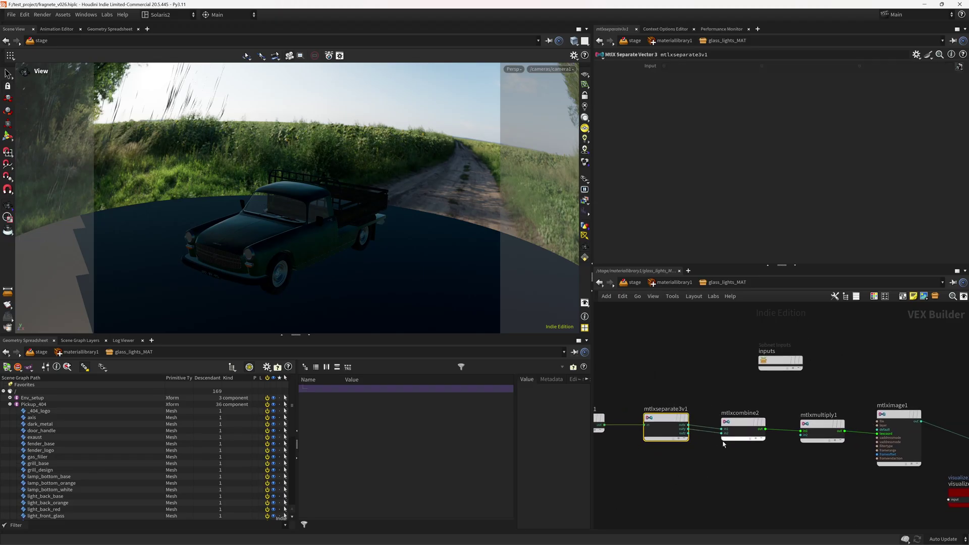
key(Down)
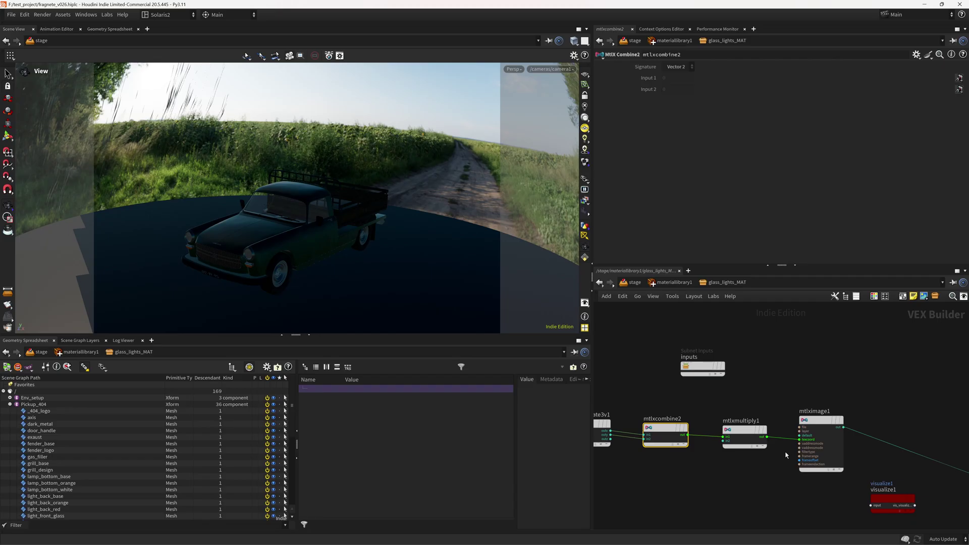
drag(828, 378, 817, 447)
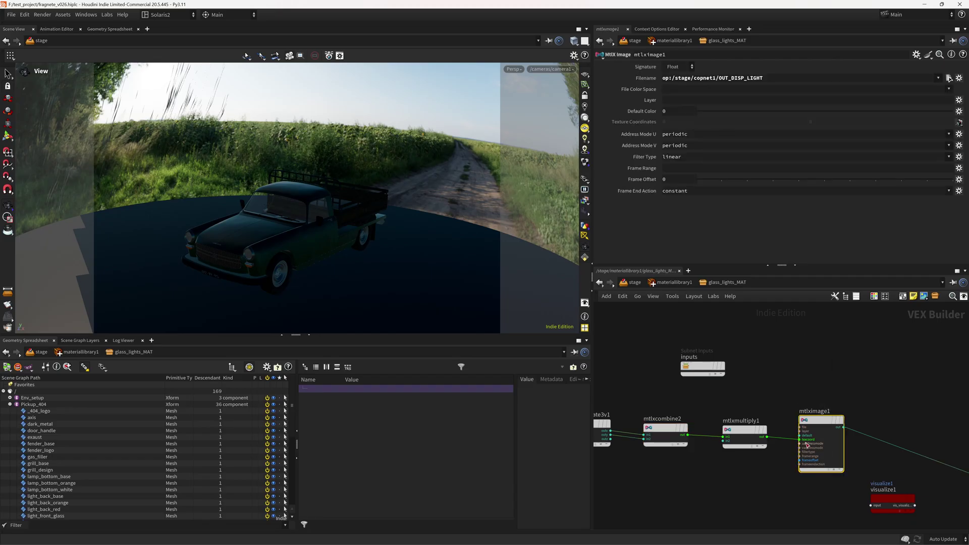
drag(818, 367, 820, 501)
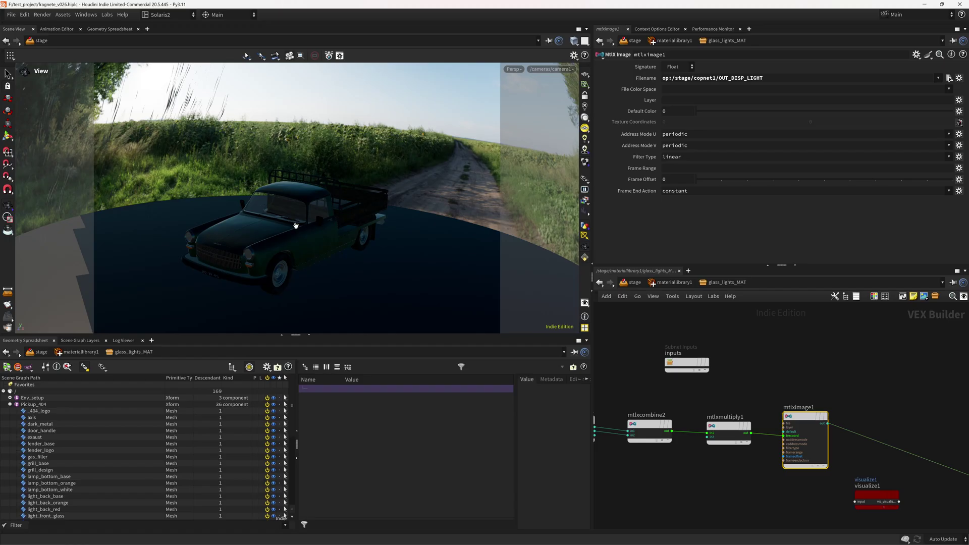
Select mtlxmultiply1 and examine the Input 2 value that scales the texture coordinates
mouse_move(309, 223)
mouse_down()
mouse_move(329, 242)
mouse_move(303, 242)
mouse_up()
middle_drag(725, 475, 763, 450)
drag(771, 370, 785, 462)
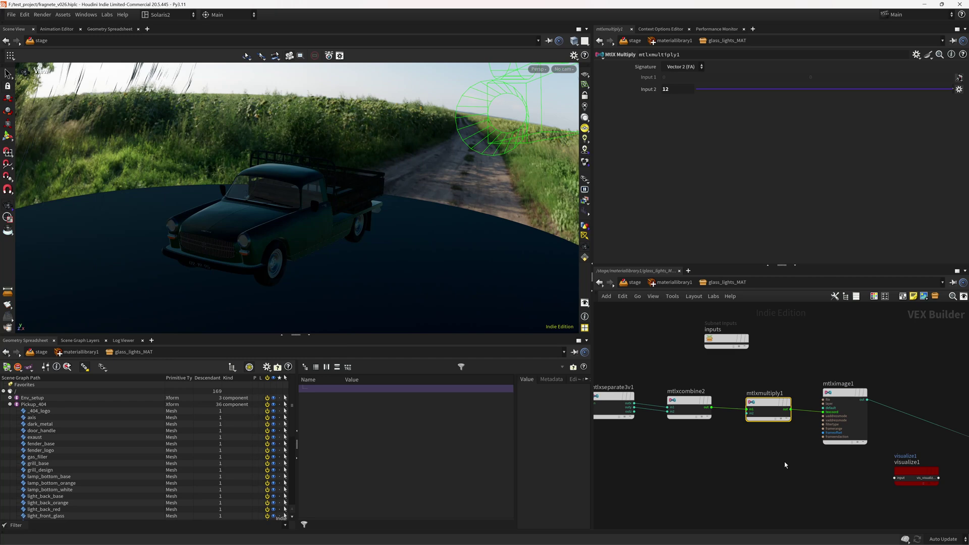
middle_drag(778, 378, 756, 397)
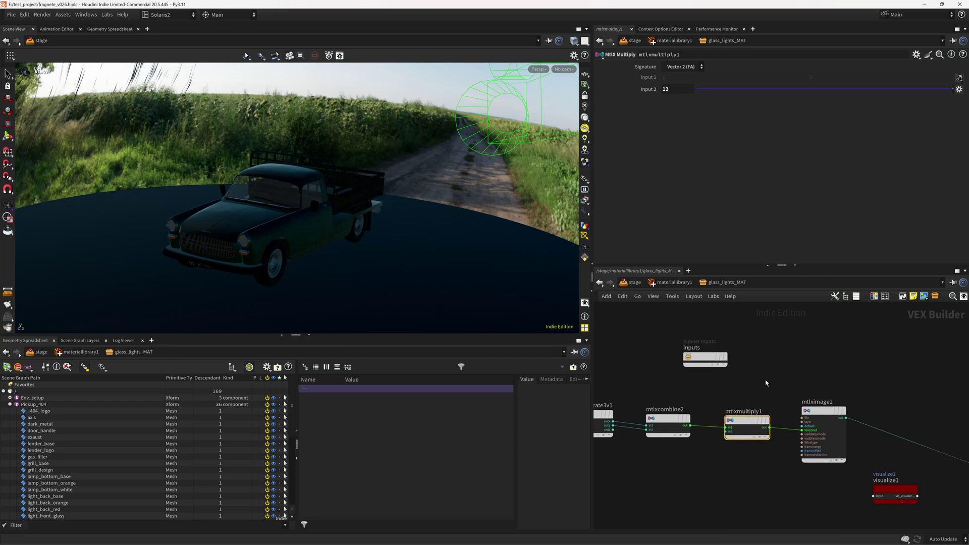
middle_drag(765, 383, 780, 370)
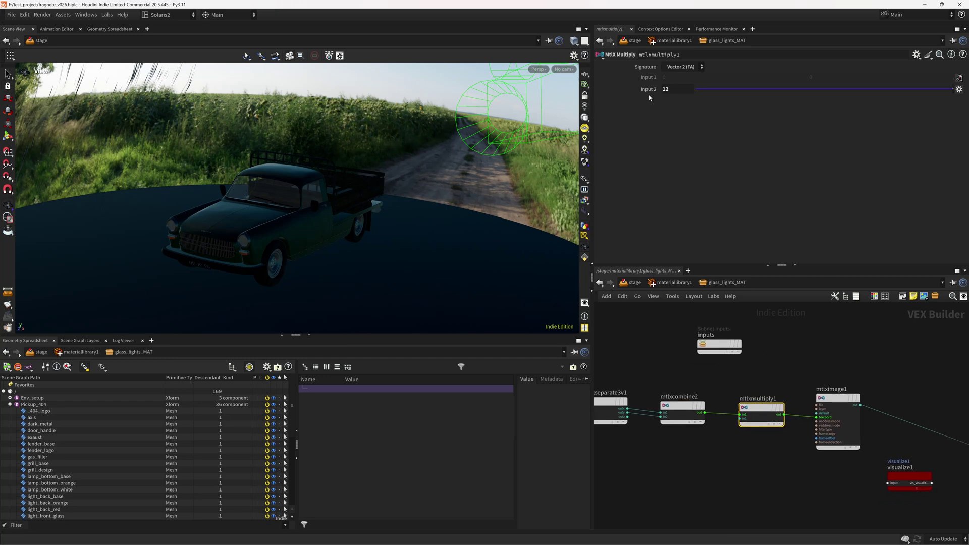
click(666, 89)
scroll(796, 352, down, 3)
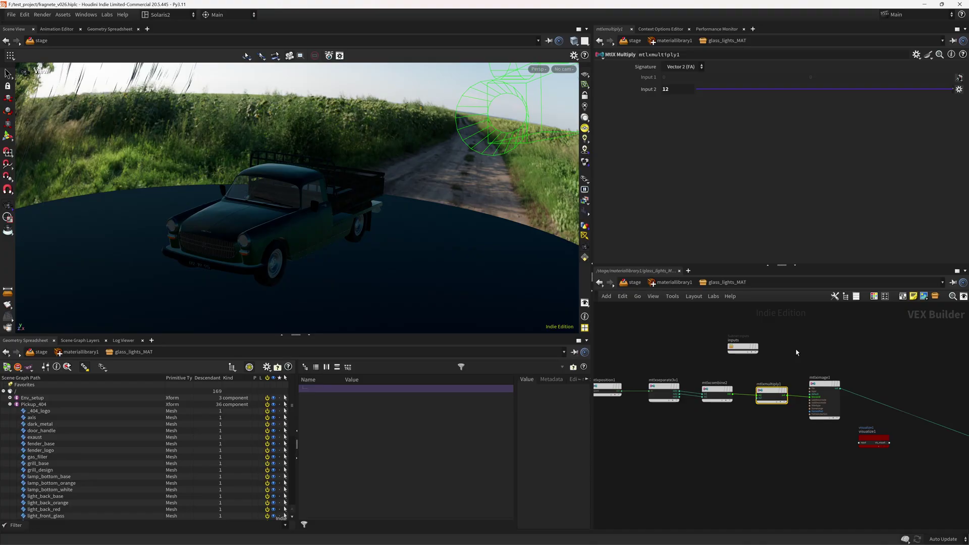
Inspect the truck's headlight up close and the mtlxdisplacement end of the material network
right_drag(238, 234, 370, 222)
drag(288, 275, 273, 233)
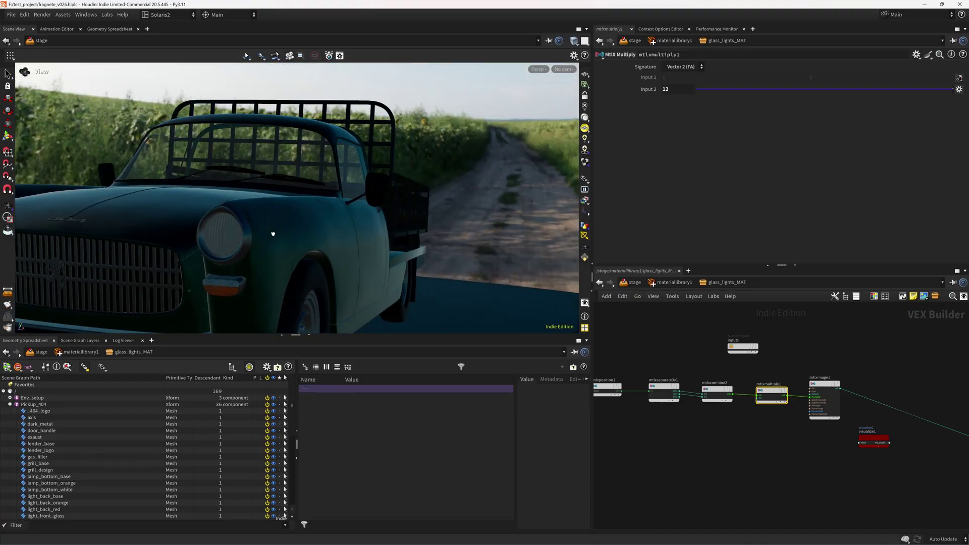
right_drag(194, 241, 278, 227)
drag(278, 227, 259, 215)
middle_drag(780, 454, 603, 383)
drag(363, 200, 334, 230)
Look through /cameras/camera1 again and switch the viewport renderer to Karma XPU
click(563, 68)
click(568, 83)
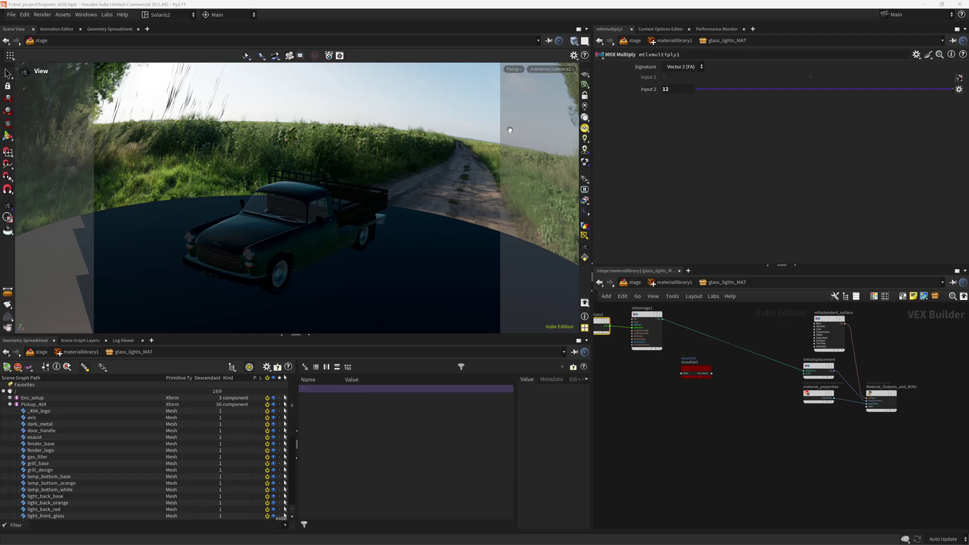
click(513, 69)
click(528, 127)
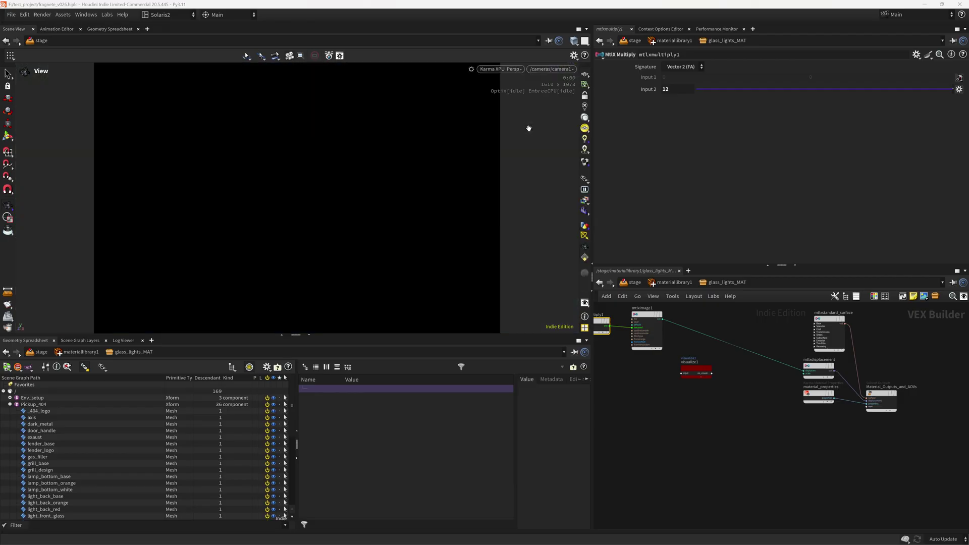